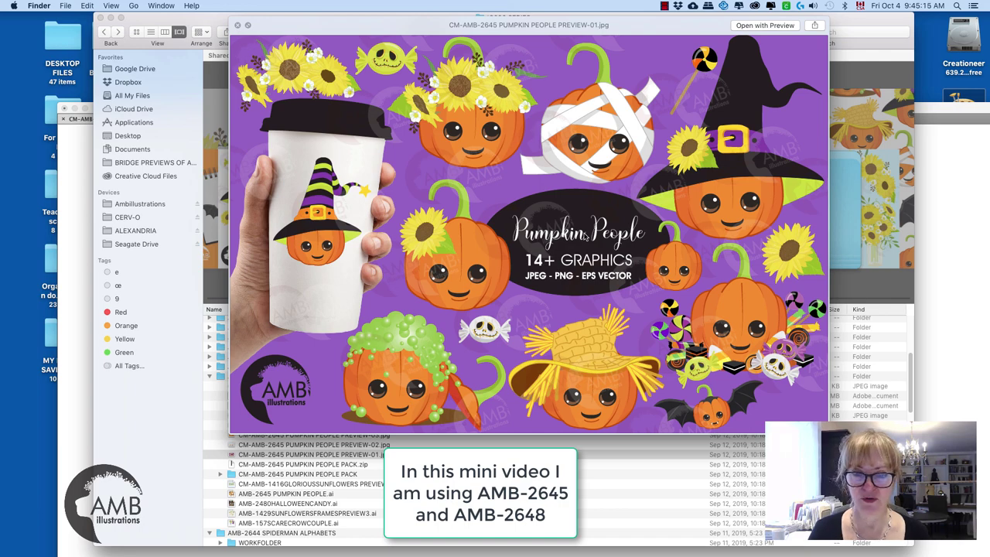
Browse the AMB-2645 Pumpkin People preview images through preview 04.
key(Up)
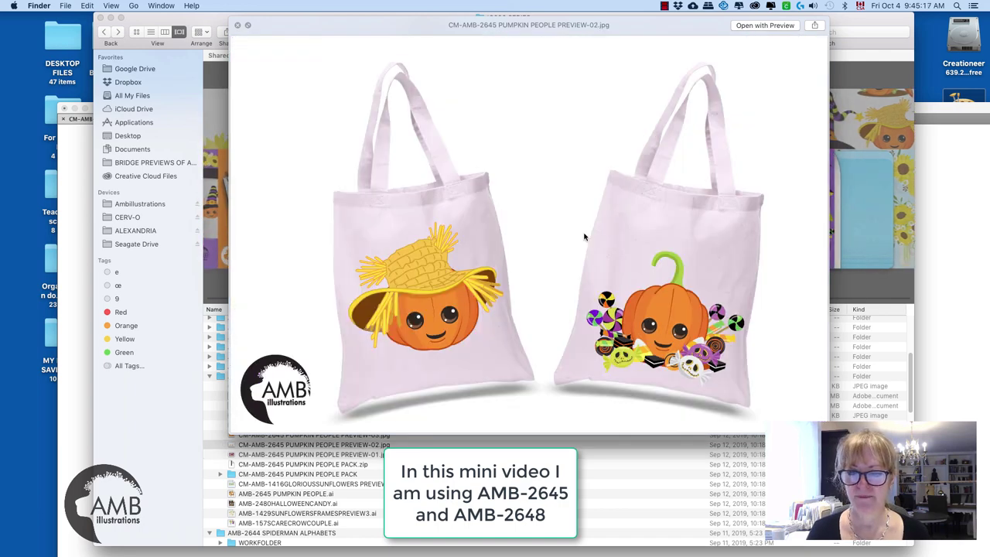
key(Up)
key(Up)
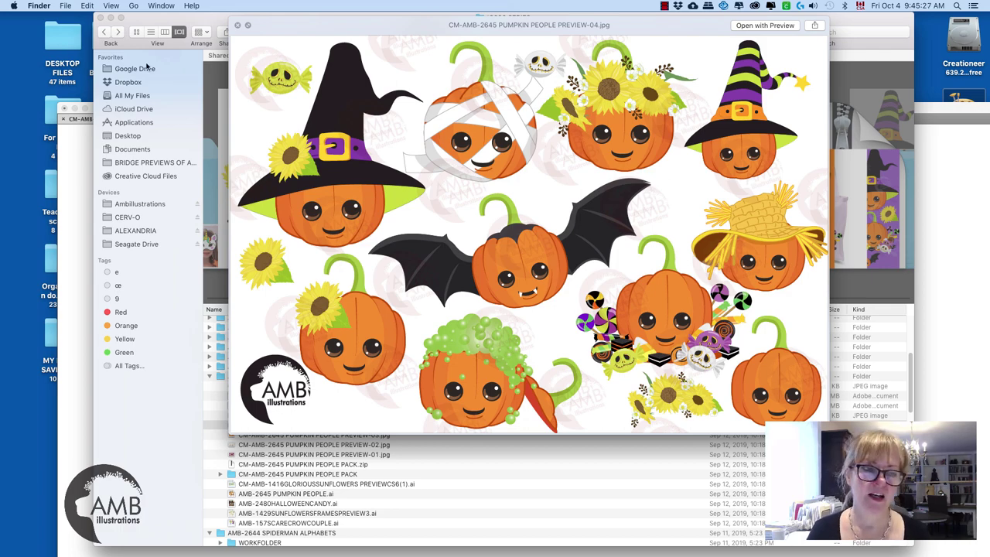
Switch to Illustrator and move the candy-surrounded pumpkin onto the empty canvas beside the artboards, enlarged to about 13.9 by 11.5 in.
click(75, 152)
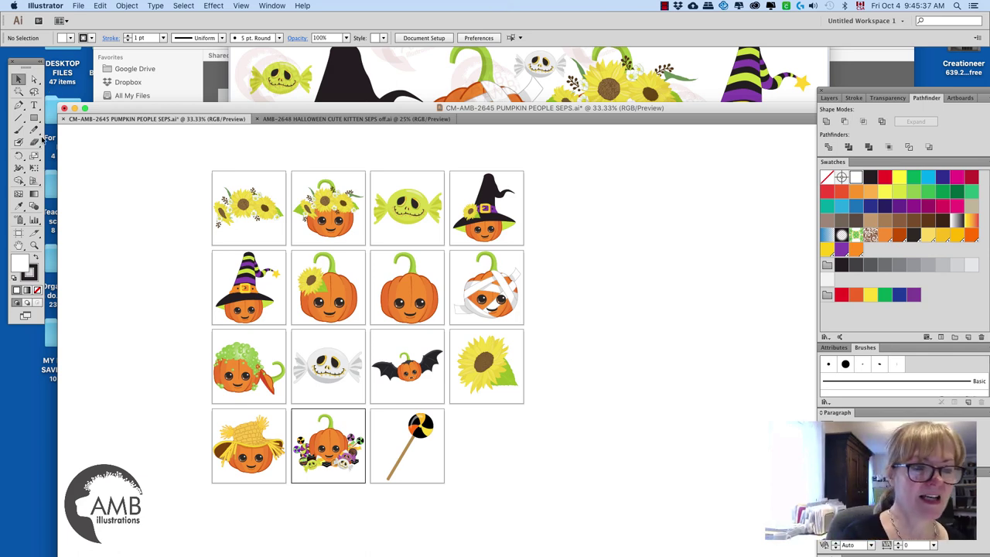
click(19, 80)
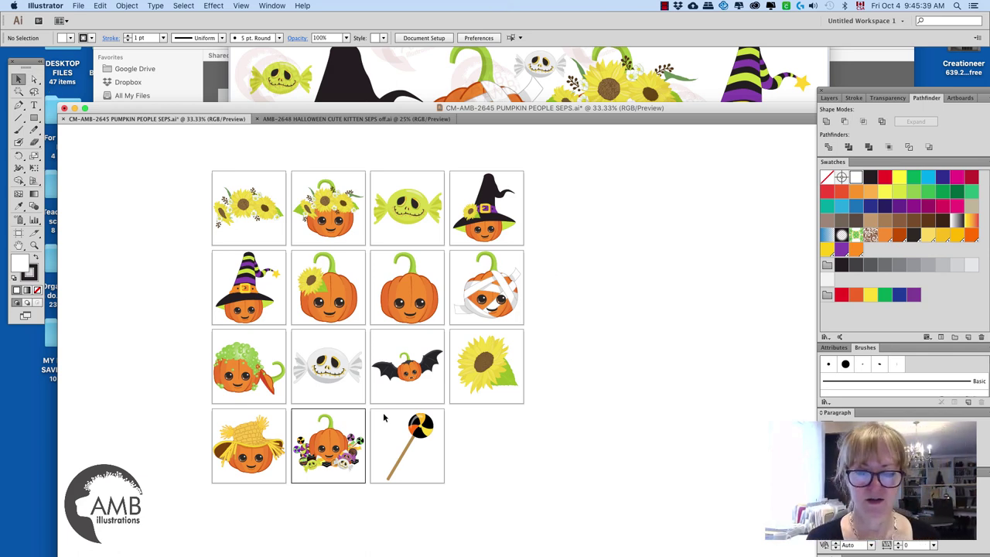
drag(328, 449, 717, 237)
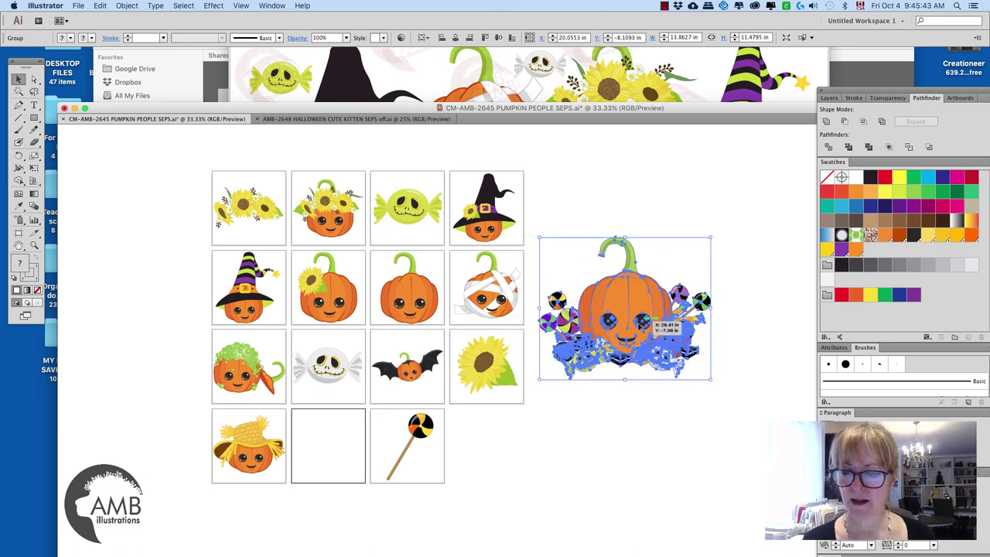
drag(640, 319, 656, 440)
click(747, 372)
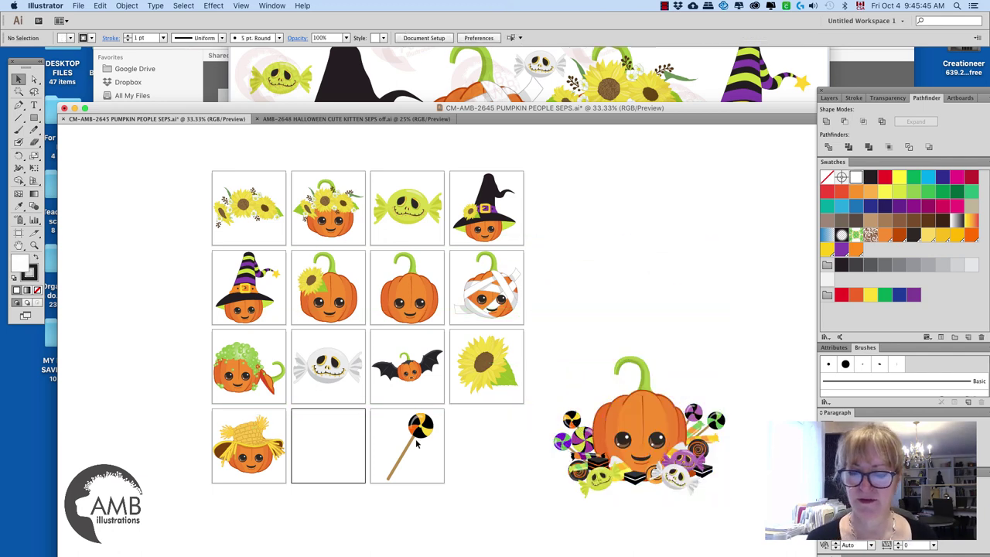
Move the plain pumpkin onto the candy-surrounded pumpkin as a second tier, enlarged to about 6.8 by 8.4 in.
drag(409, 302, 645, 385)
drag(673, 329, 683, 313)
drag(659, 379, 662, 372)
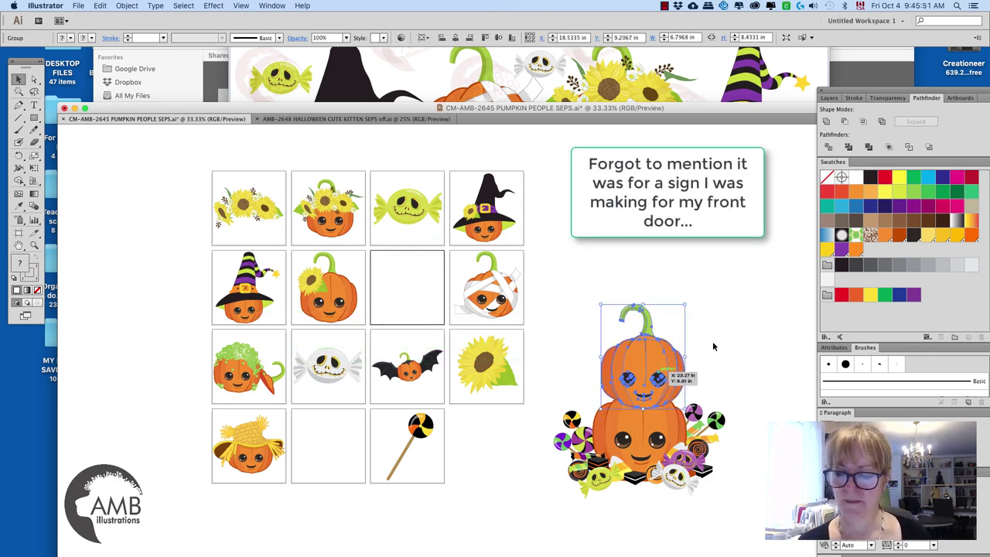
click(717, 345)
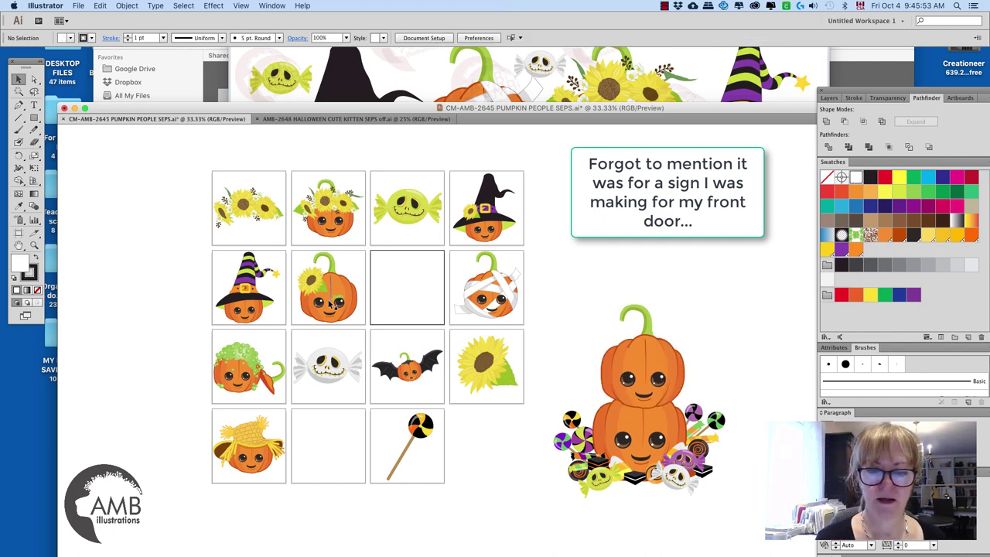
Stack the sunflower-crowned pumpkin on the plain one, enlarged to about 8.8 by 7.1 in, and bring it to the front.
drag(329, 225, 644, 330)
drag(676, 281, 694, 267)
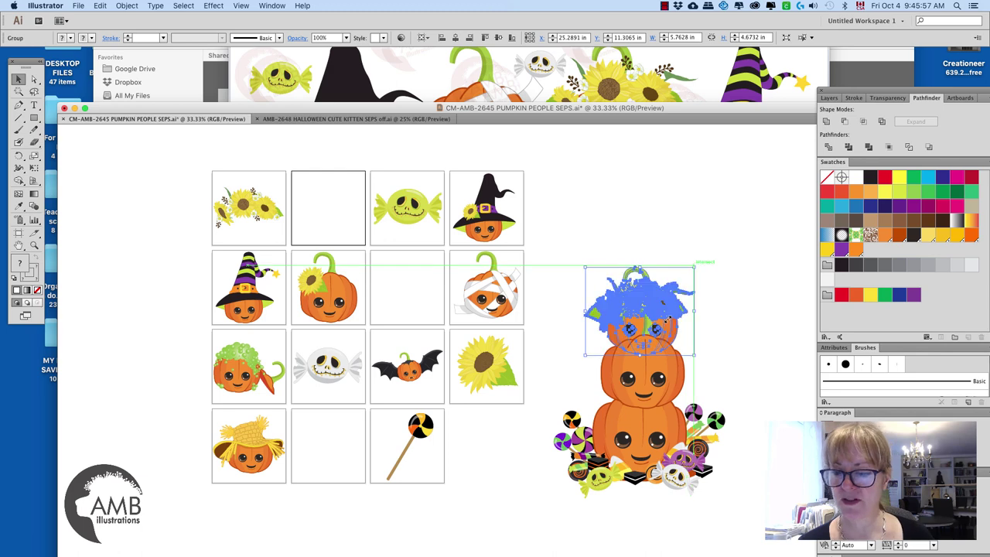
drag(666, 318, 666, 310)
click(127, 5)
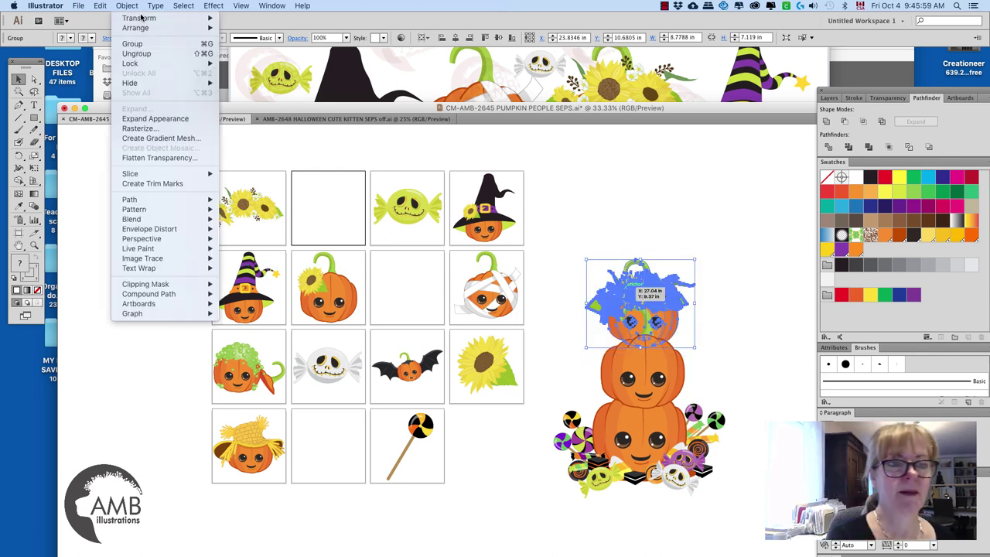
mouse_move(143, 27)
click(249, 29)
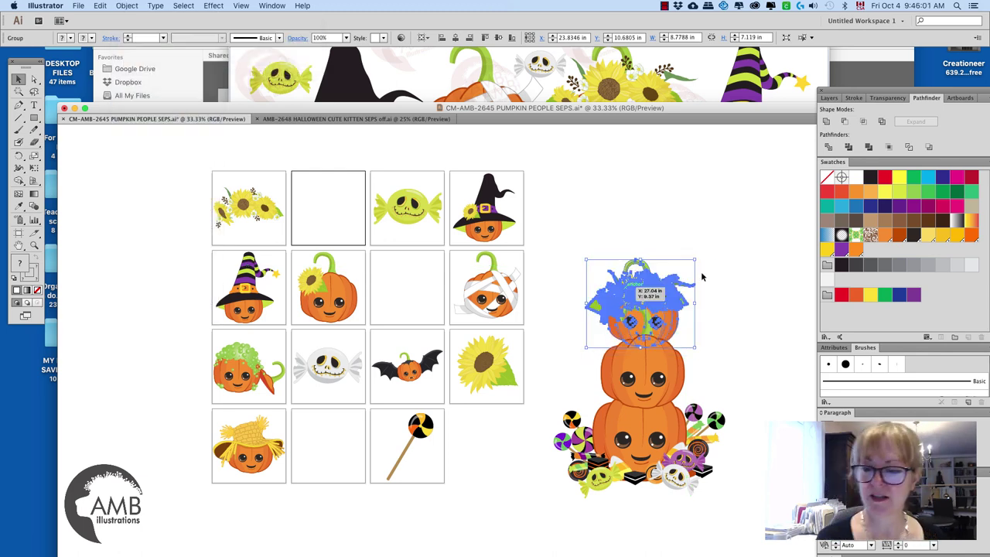
click(742, 312)
Duplicate the candy-surrounded pumpkin beside the first stack as the base of a second stack.
drag(748, 459, 618, 391)
drag(517, 377, 704, 372)
drag(664, 461, 641, 474)
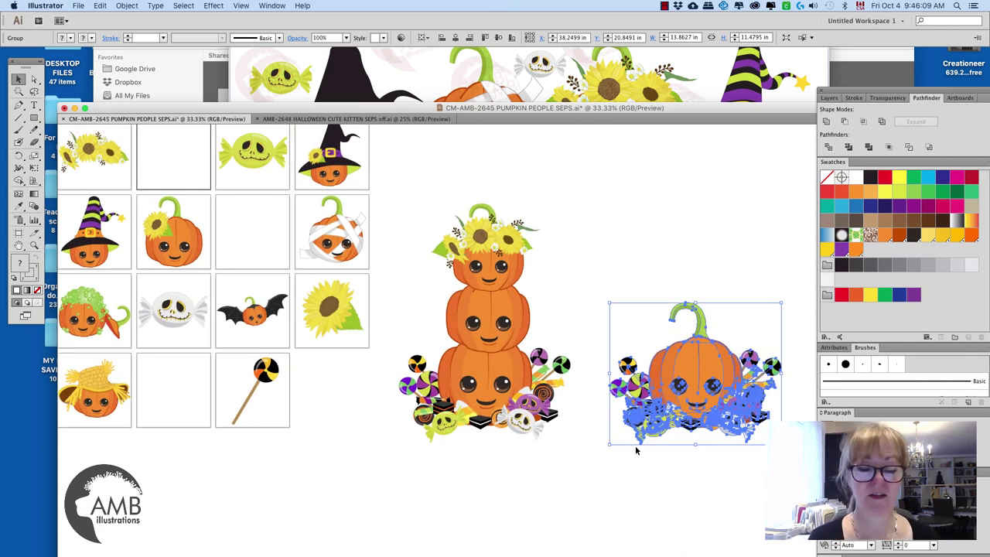
Place a copy of the mummy pumpkin on the second stack's base and enlarge it to match the base pumpkin's width.
drag(345, 244, 571, 320)
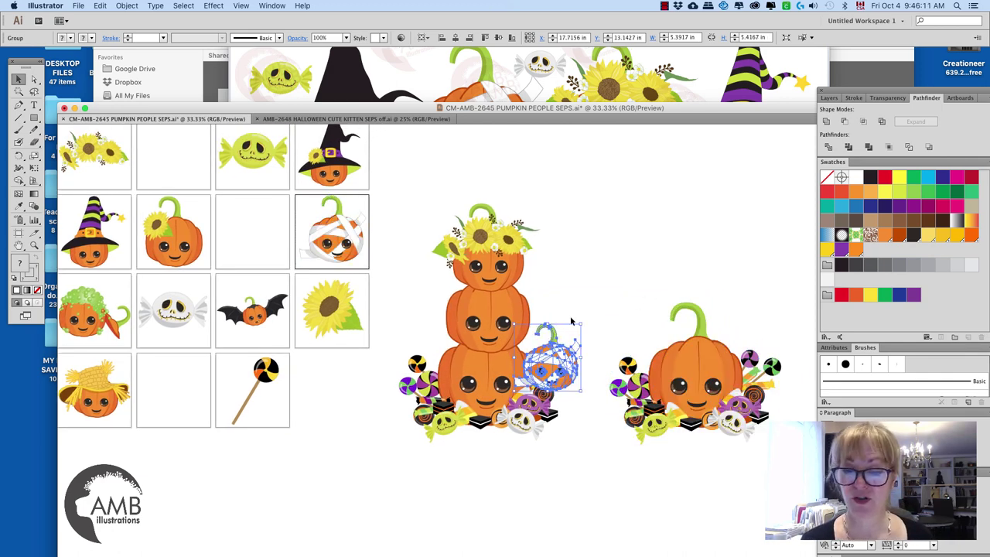
drag(551, 358, 698, 302)
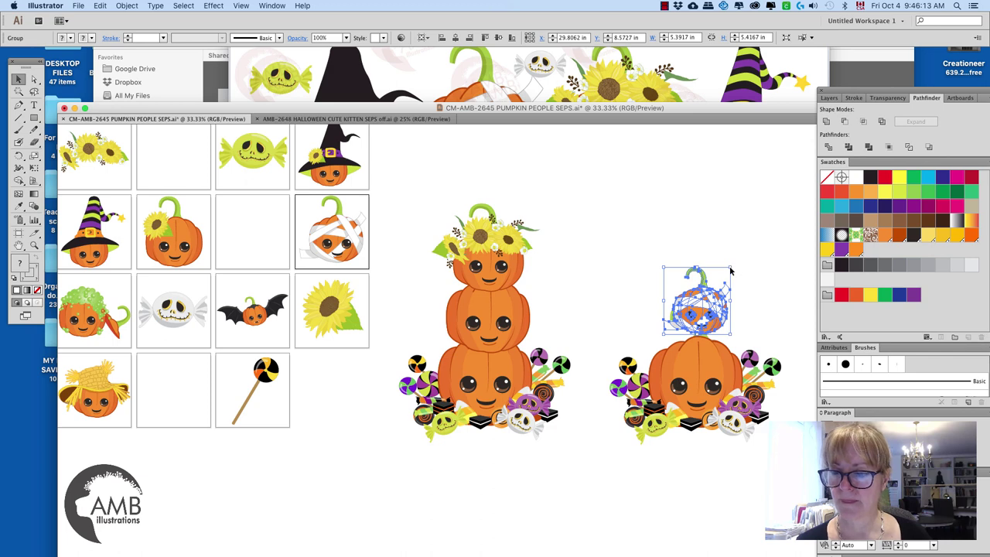
drag(730, 268, 755, 243)
mouse_move(718, 318)
mouse_down()
mouse_move(707, 312)
mouse_move(717, 314)
mouse_up()
click(765, 281)
Place a copy of the black witch-hat pumpkin on top of the mummy pumpkin, enlarged to about 9.7 by 10.6 in.
click(331, 175)
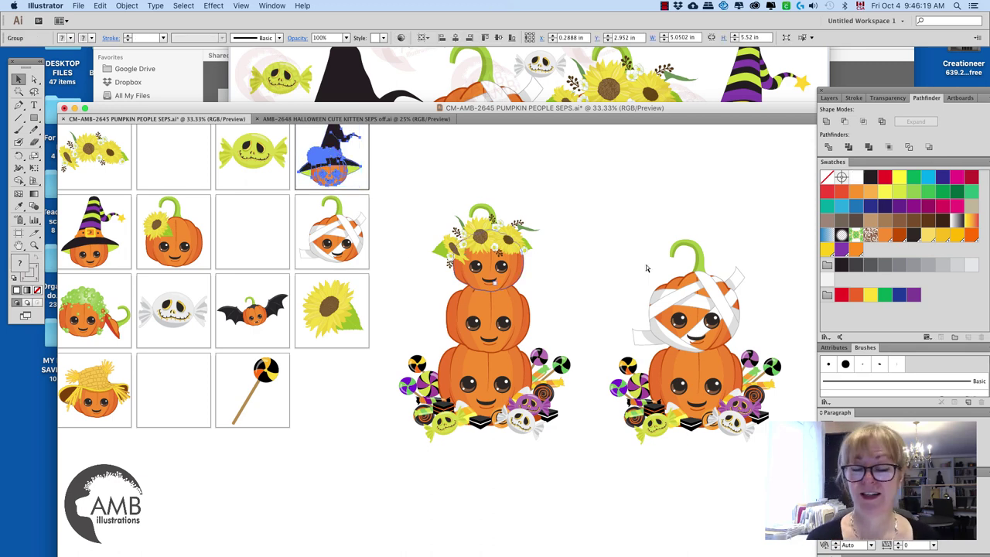
key(ctrl+v)
drag(569, 348, 611, 414)
mouse_move(575, 286)
mouse_down()
mouse_move(588, 270)
mouse_move(576, 331)
mouse_move(605, 254)
mouse_up()
drag(567, 334, 567, 328)
drag(606, 246, 637, 255)
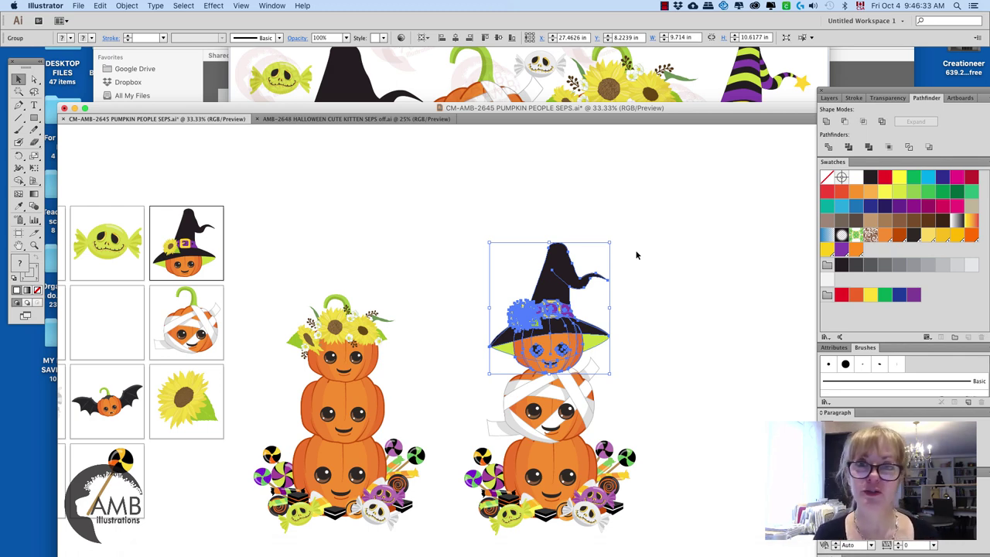
click(637, 311)
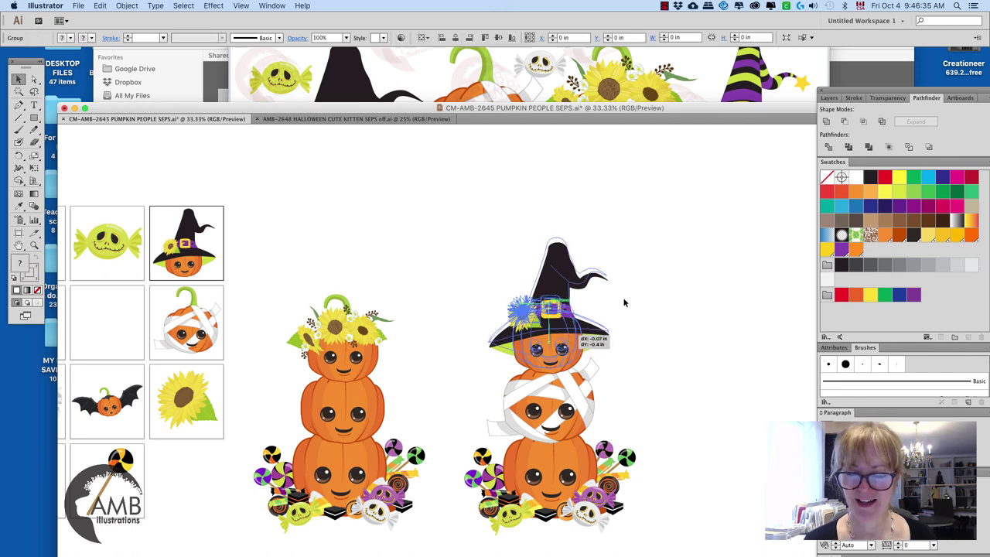
Enlarge the stacked witch-hat pumpkin to about 10.7 by 11.7 in and nudge it upward on the mummy pumpkin.
key(super+minus)
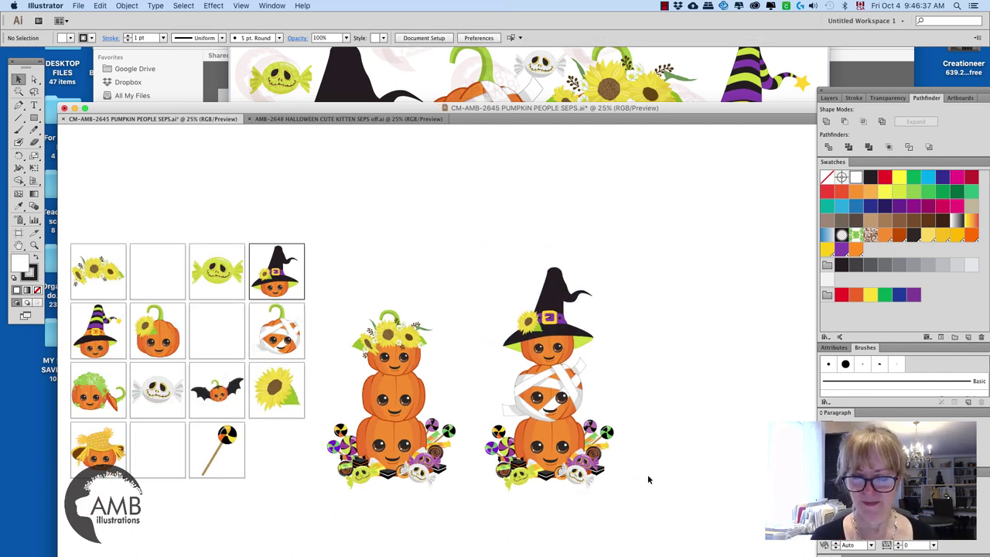
scroll(588, 402, down, 1)
scroll(588, 403, right, 1)
click(540, 321)
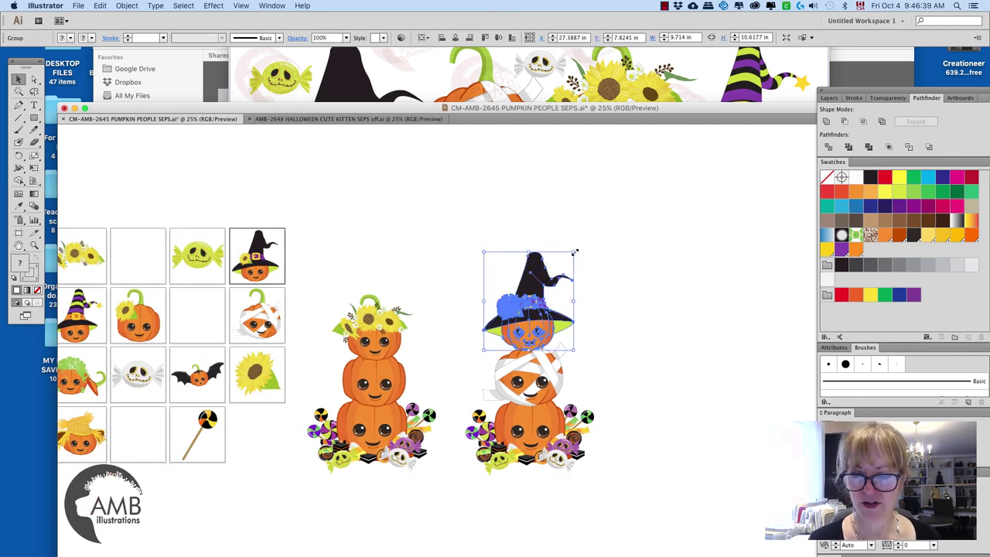
drag(539, 315, 539, 308)
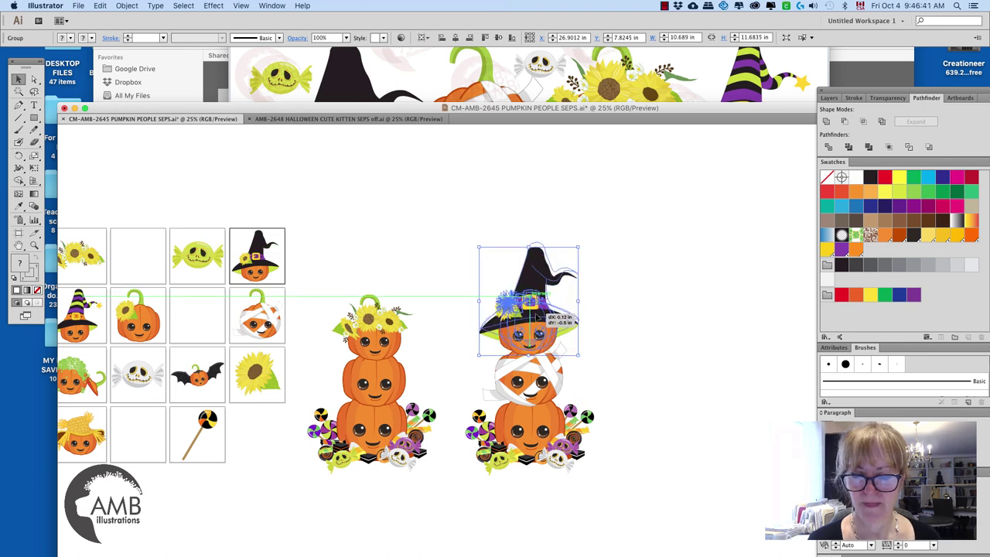
click(624, 302)
drag(365, 491, 439, 470)
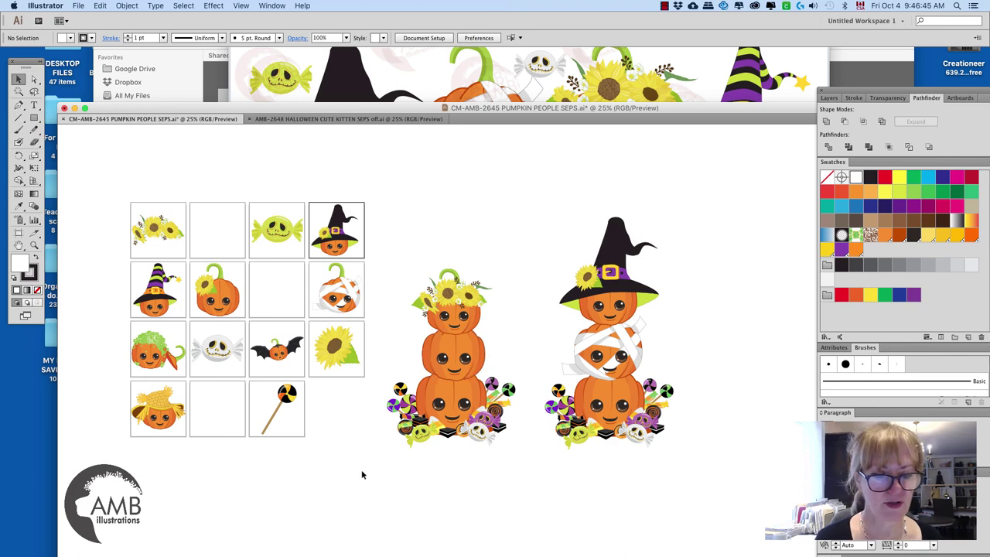
click(157, 421)
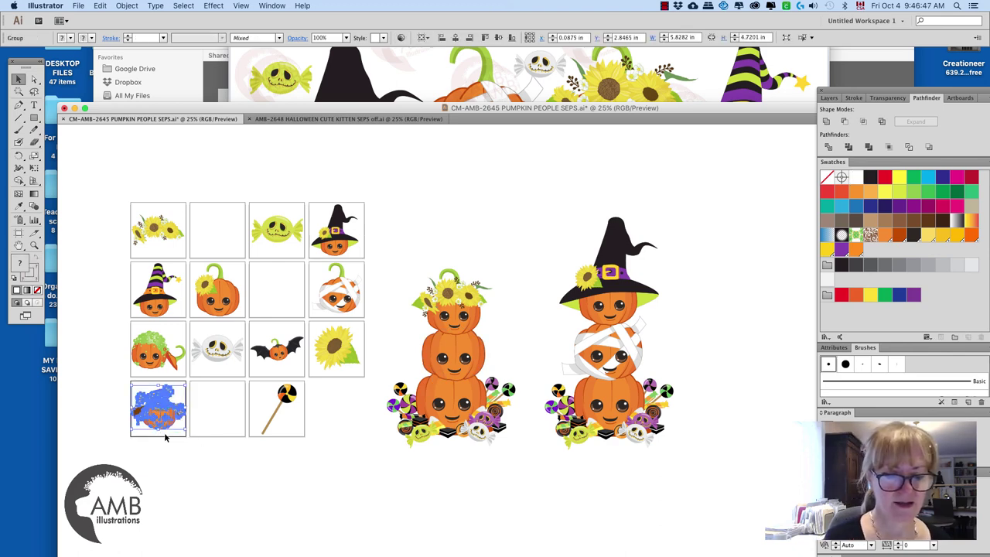
drag(158, 410, 450, 326)
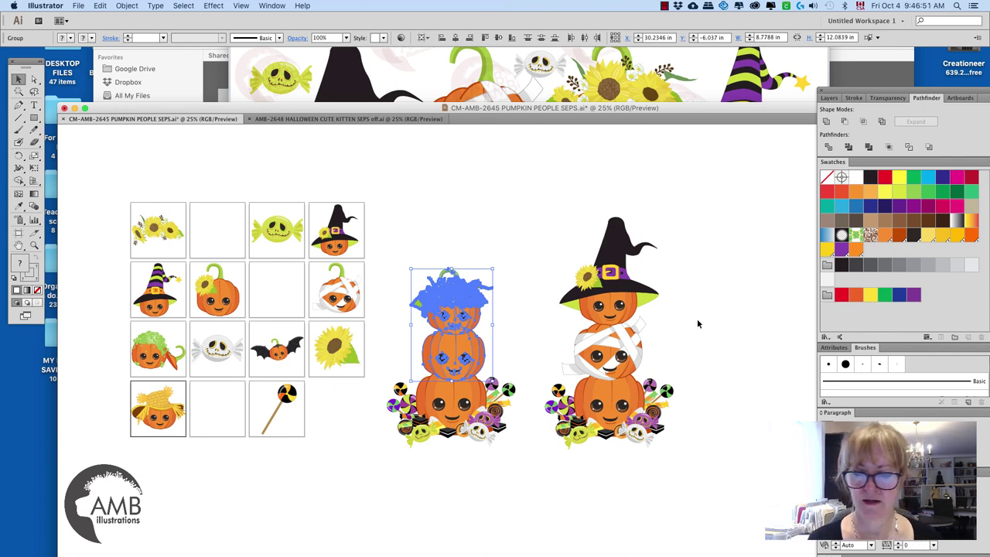
key(Delete)
Duplicate the plain middle pumpkin of the first stack and place the copy beside the second stack to start a third.
click(481, 378)
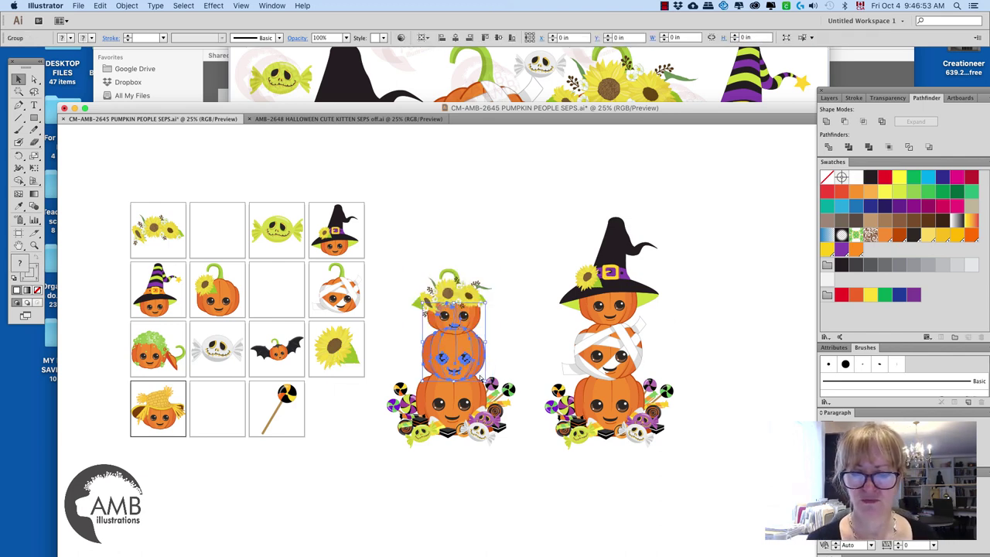
key(super+c)
key(super+v)
drag(529, 357, 712, 348)
Place a copy of the bat-winged pumpkin on the third stack's plain pumpkin, enlarged to about 14.4 by 6.4 in.
drag(276, 350, 789, 217)
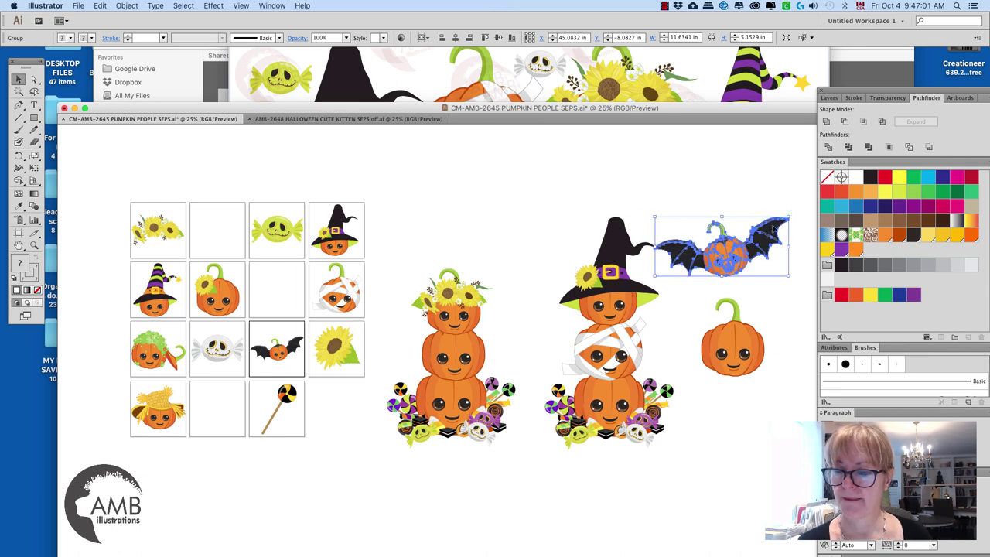
drag(771, 270, 773, 322)
scroll(774, 322, right, 5)
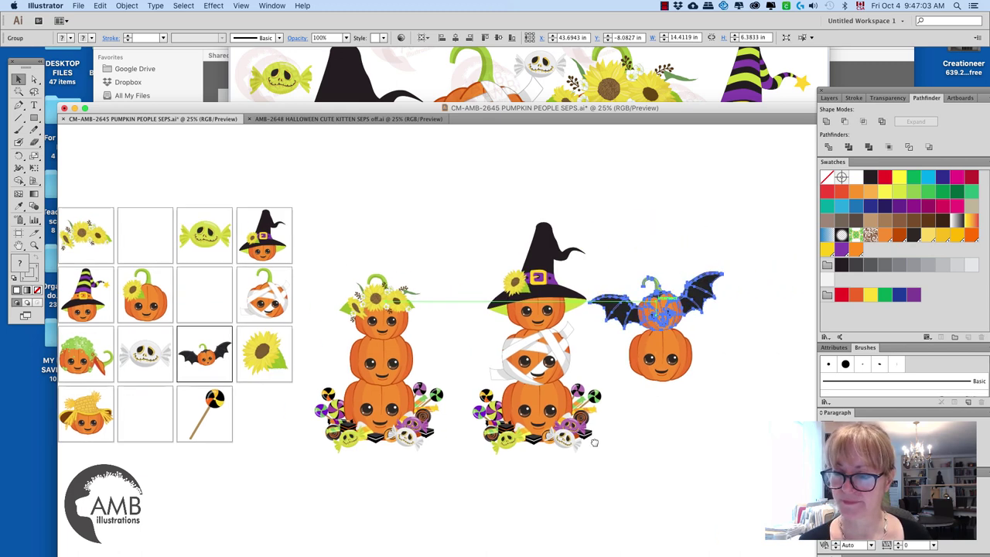
Rotate the stacked bat-winged pumpkin slightly clockwise to level its wings and nudge it into place.
key(r)
drag(599, 278, 628, 270)
click(19, 80)
drag(587, 310, 590, 307)
click(669, 301)
click(173, 252)
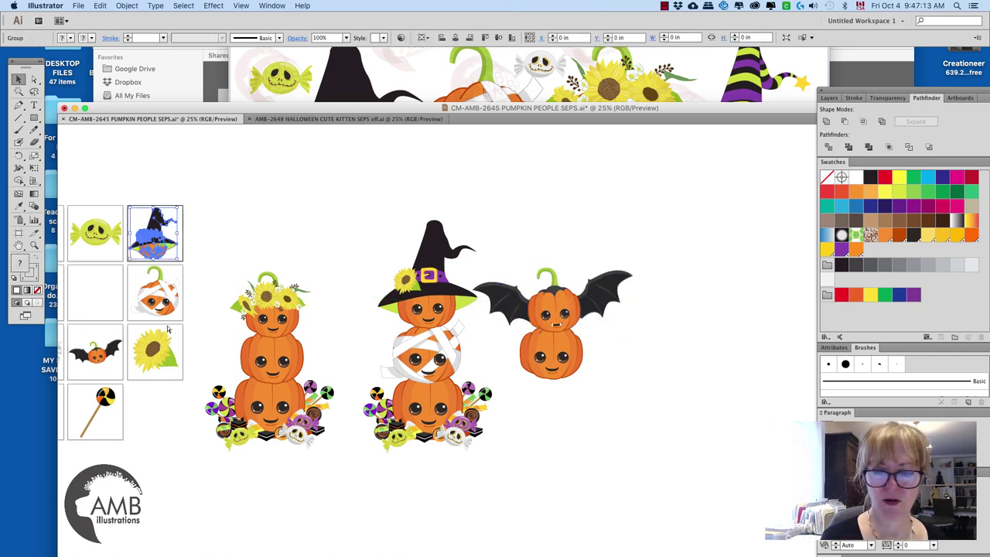
drag(154, 232, 547, 358)
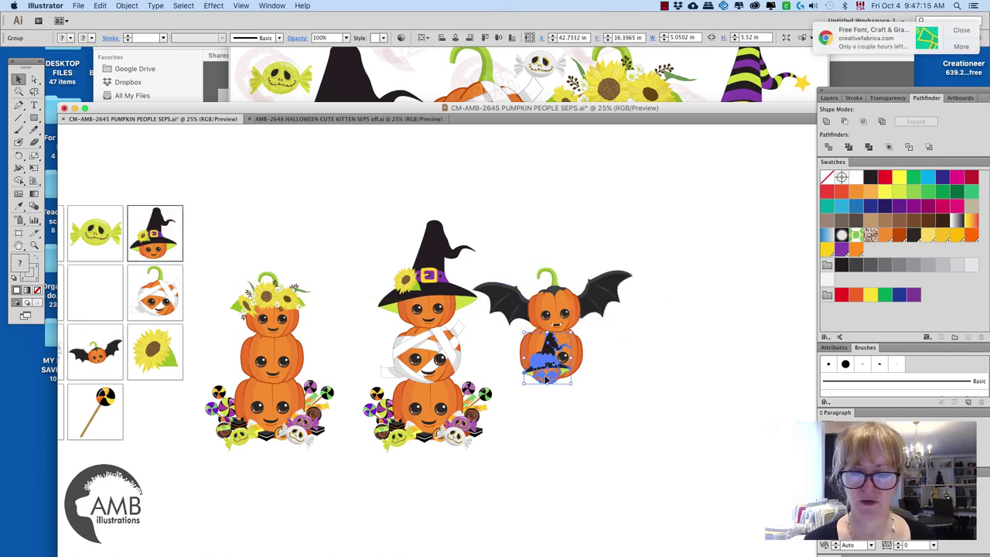
key(Delete)
Place a copy of the striped-hat pumpkin on top of the bat-winged pumpkin, enlarged to about 10.1 by 11.1 in.
drag(377, 470, 534, 448)
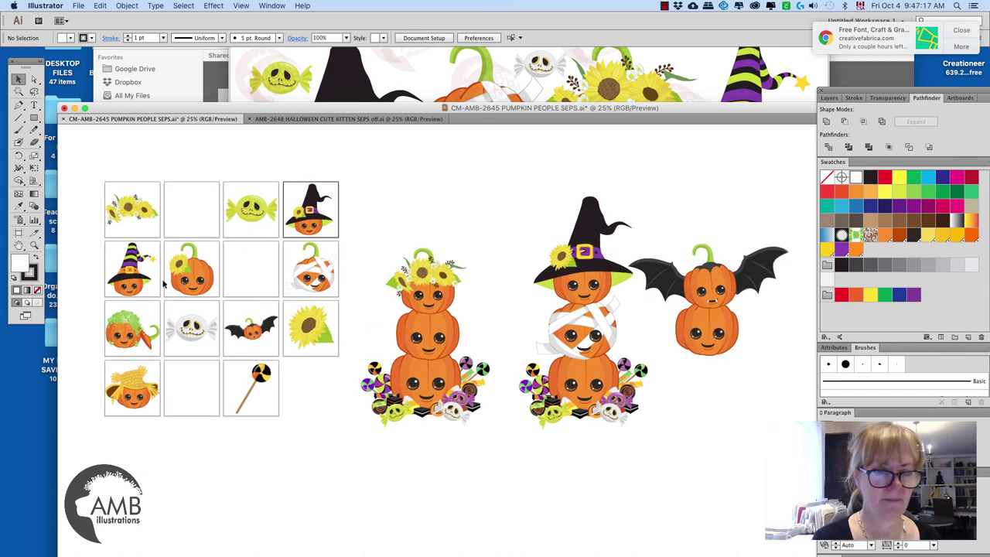
drag(130, 278, 548, 366)
drag(646, 430, 538, 458)
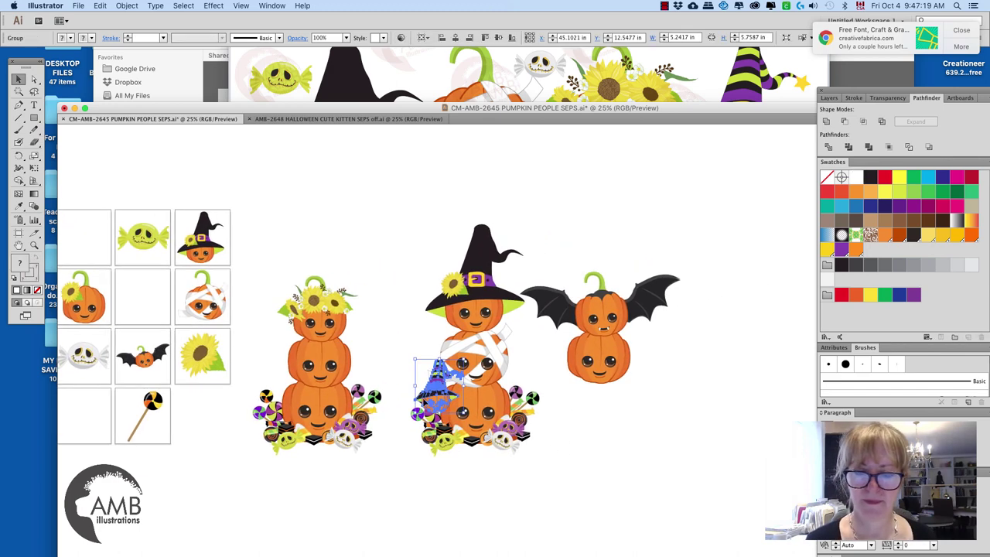
drag(463, 359, 652, 222)
click(691, 203)
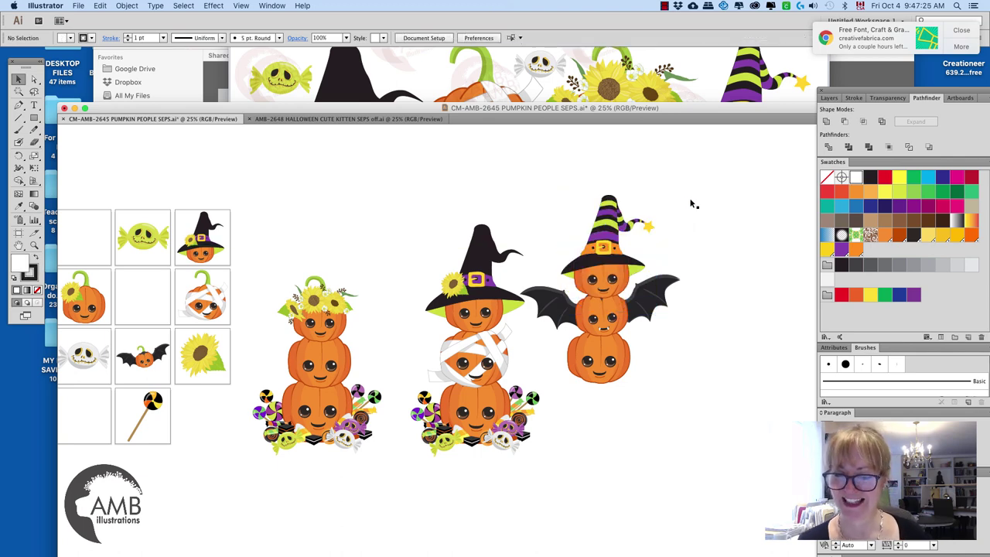
Nudge the third stack's bottom pumpkin into line and enlarge the striped-hat pumpkin to about 10.7 by 11.7 in.
drag(598, 375, 603, 373)
click(651, 361)
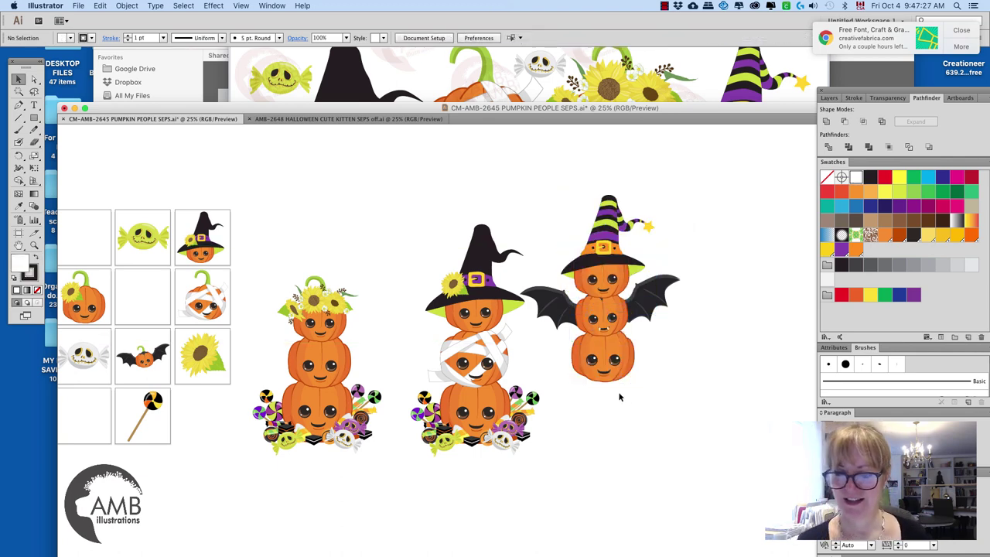
click(610, 224)
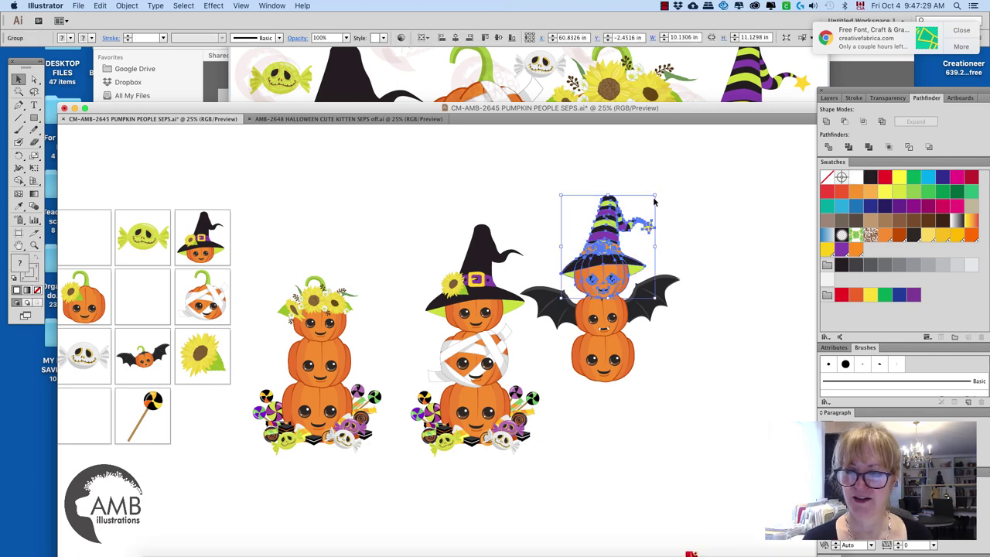
drag(654, 203, 656, 189)
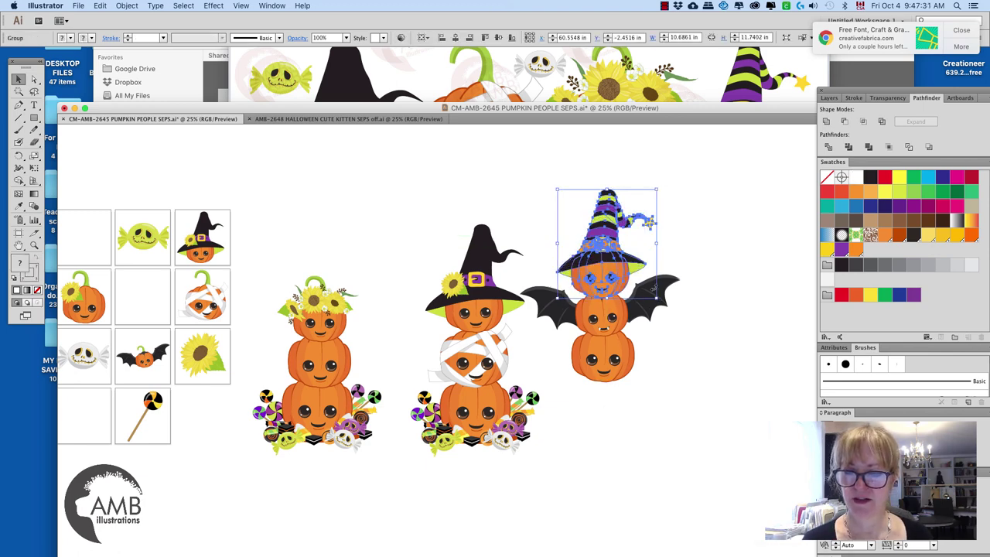
click(698, 369)
scroll(698, 369, right, 2)
scroll(698, 369, up, 1)
drag(483, 200, 612, 440)
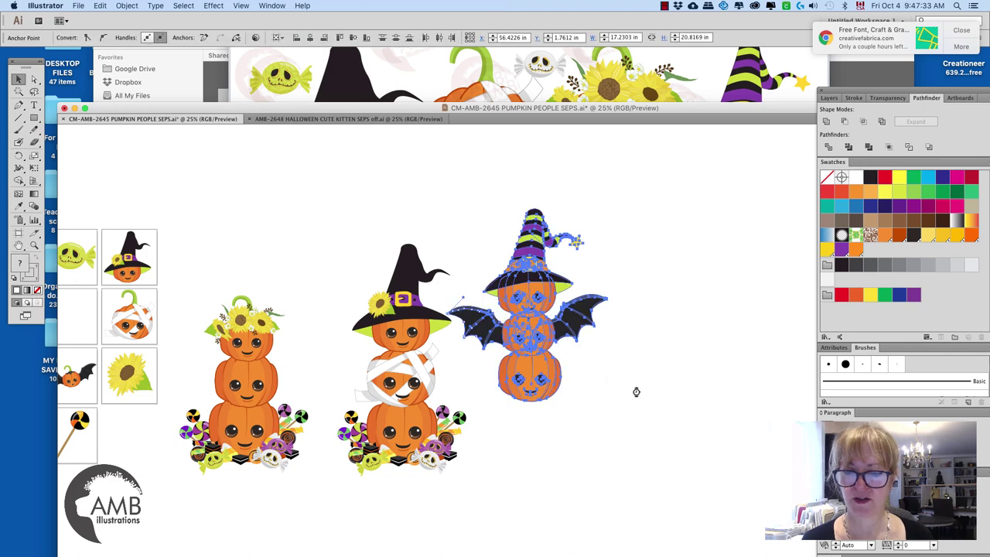
drag(513, 328, 532, 381)
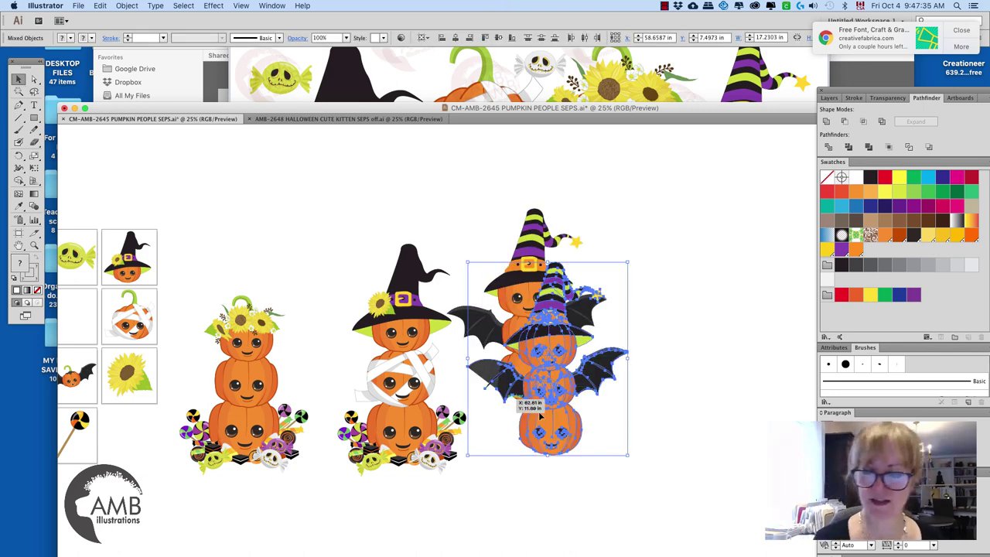
drag(547, 430, 680, 401)
click(739, 393)
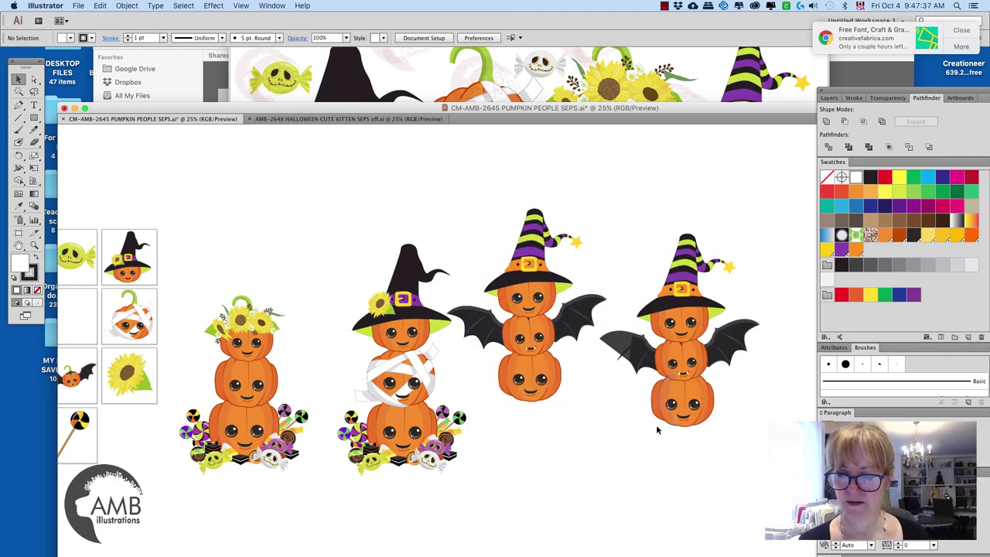
click(642, 360)
click(650, 374)
drag(638, 232, 736, 465)
key(Delete)
Duplicate the third stack, without the neighbouring candy base, and place the copy to its right.
drag(463, 205, 614, 413)
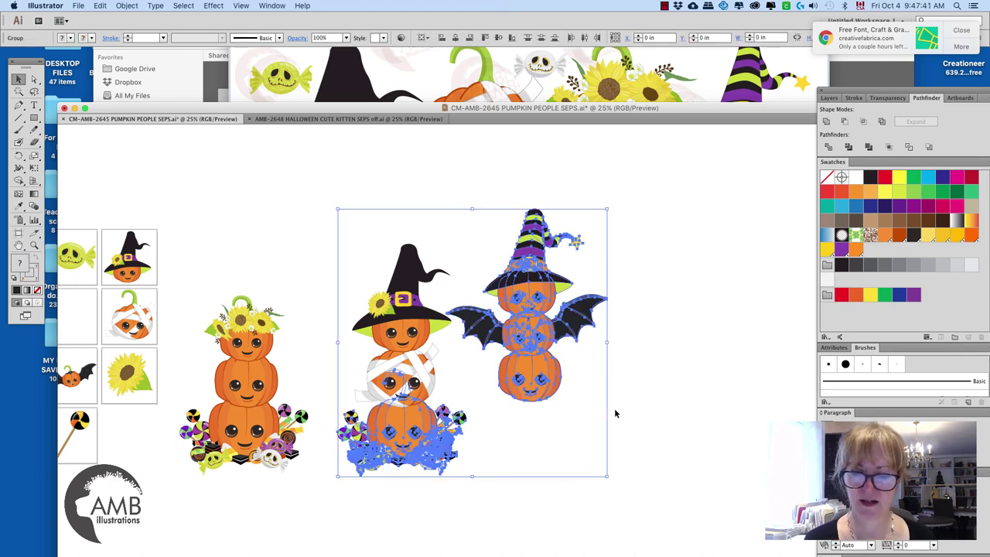
shift+click(455, 439)
key(super+c)
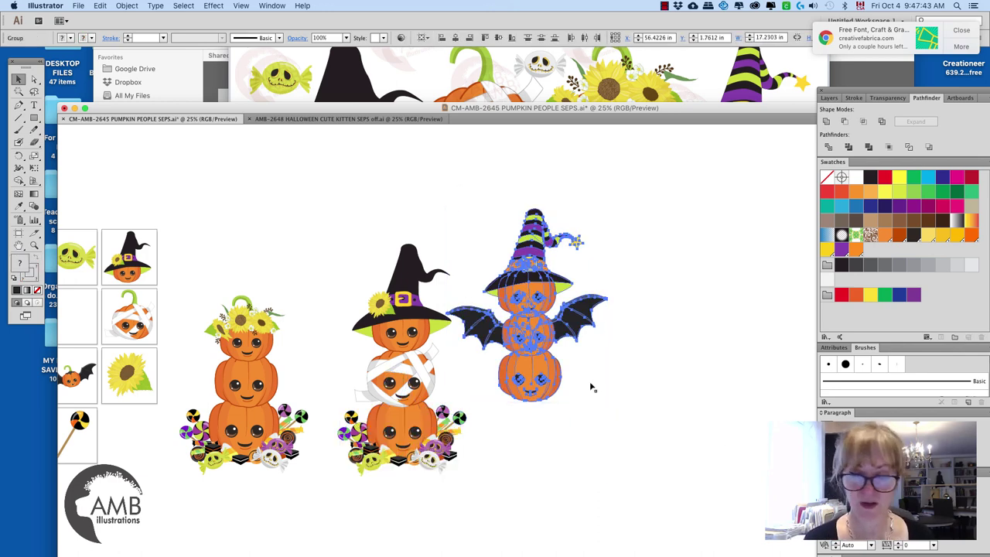
key(super+v)
drag(514, 383, 666, 344)
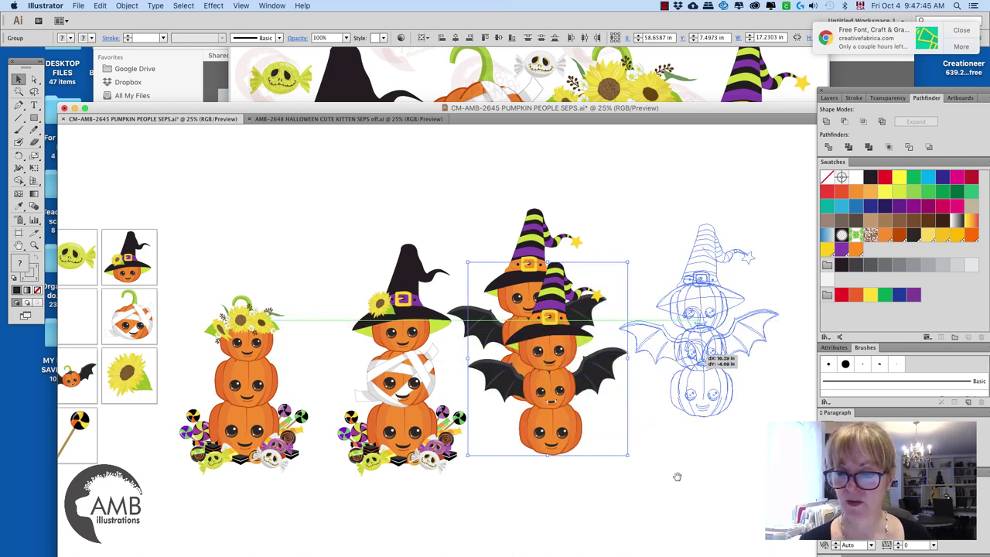
Delete the plain bottom pumpkin from the copied bat-winged stack.
scroll(644, 410, right, 2)
scroll(644, 410, down, 1)
click(380, 451)
click(641, 353)
key(Delete)
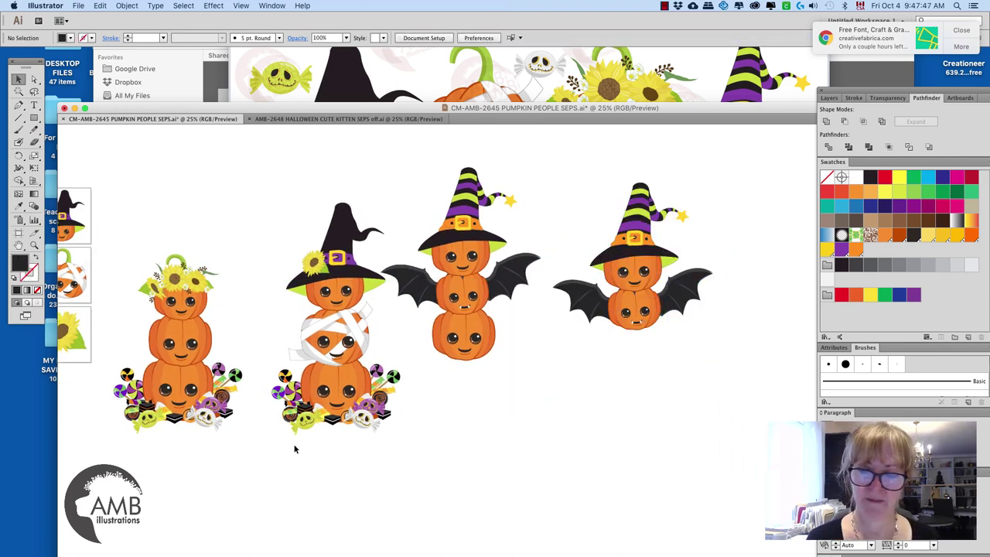
Place a copy of the first stack's candy-surrounded pumpkin under the copied bat-winged stack and send it to the back.
click(207, 427)
key(super+c)
key(super+v)
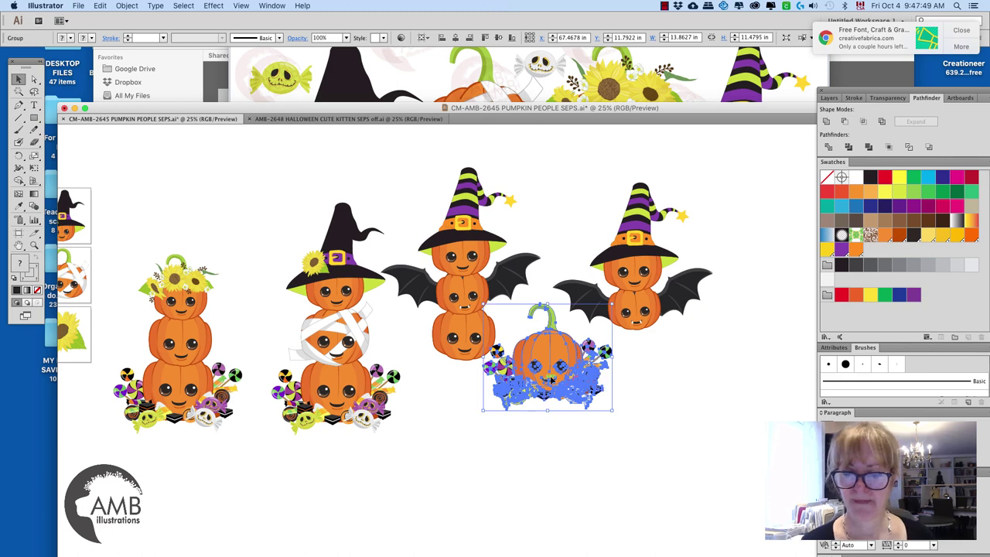
drag(550, 379, 641, 379)
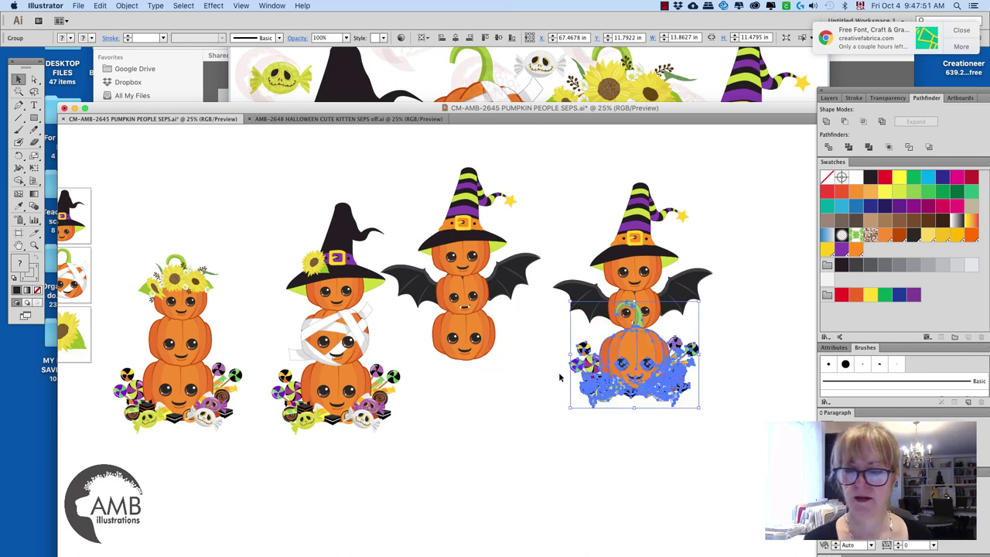
click(127, 6)
mouse_move(135, 28)
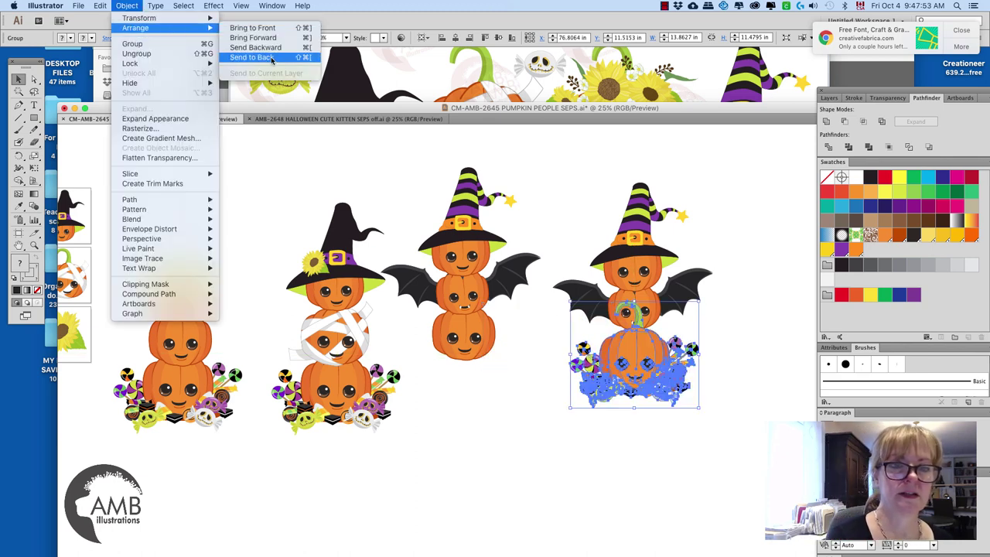
click(251, 57)
click(723, 347)
Enlarge the fourth stack's bat-winged pumpkin to about 18.3 by 7.4 in.
click(693, 311)
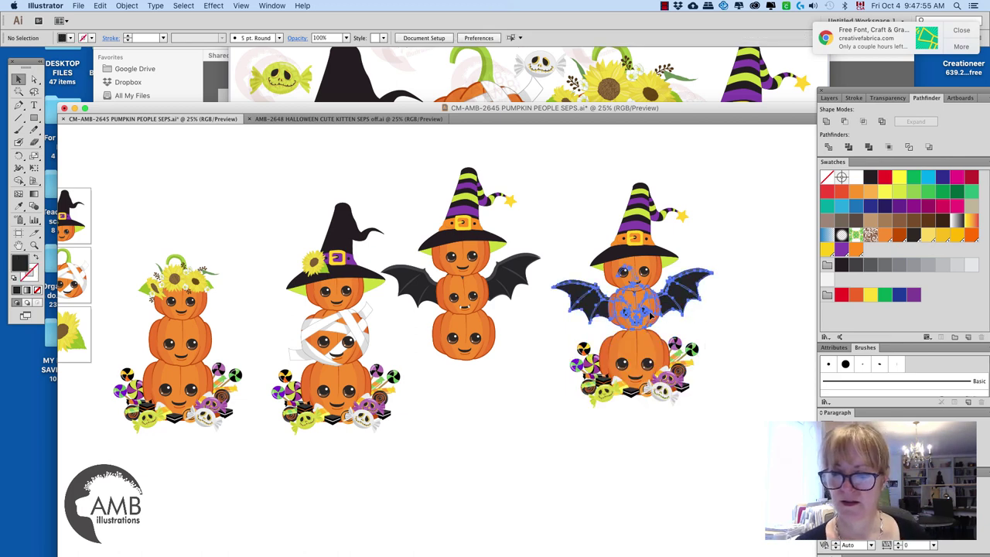
drag(713, 266, 725, 263)
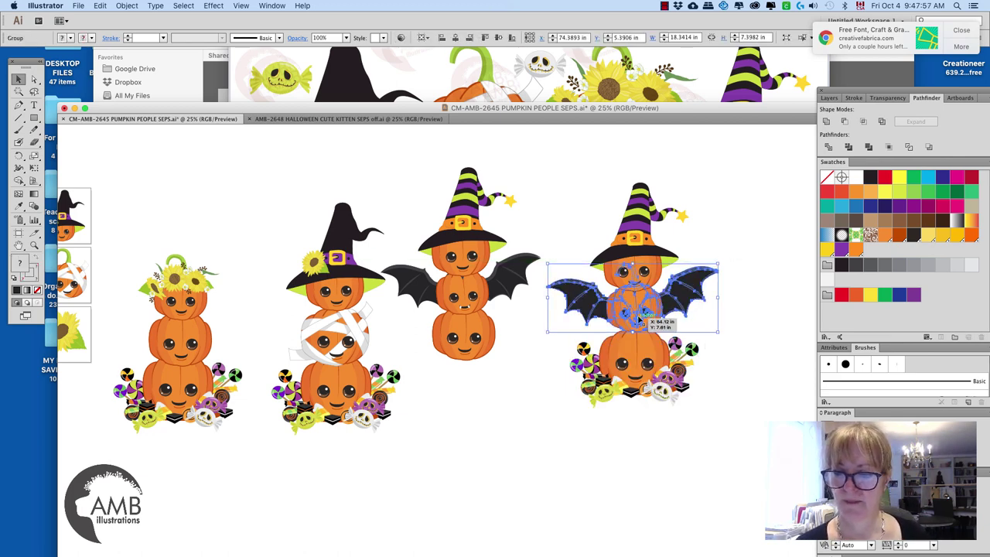
click(732, 245)
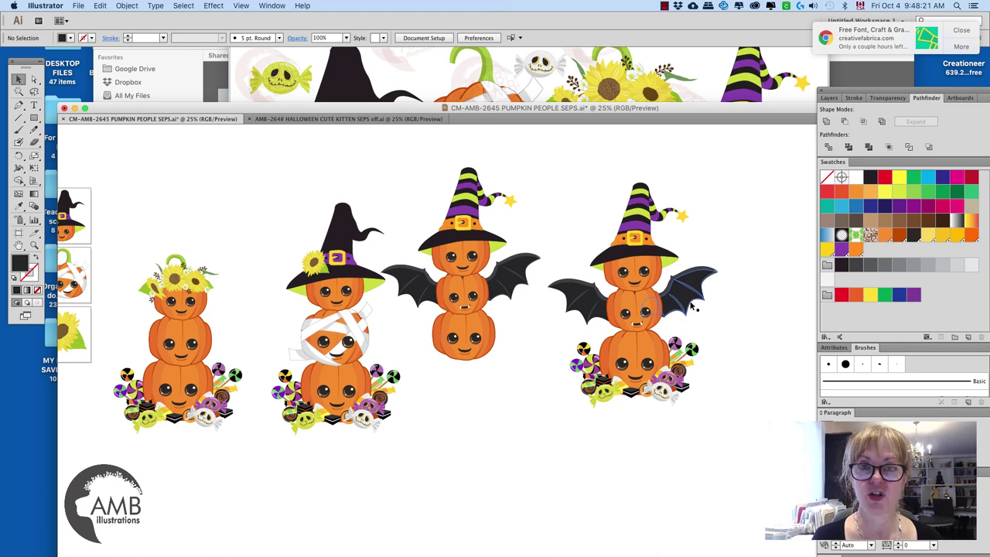
Switch to the AMB-2648 Halloween Cute Kitten document and copy the black cat peeking from behind the carved pumpkin.
click(382, 117)
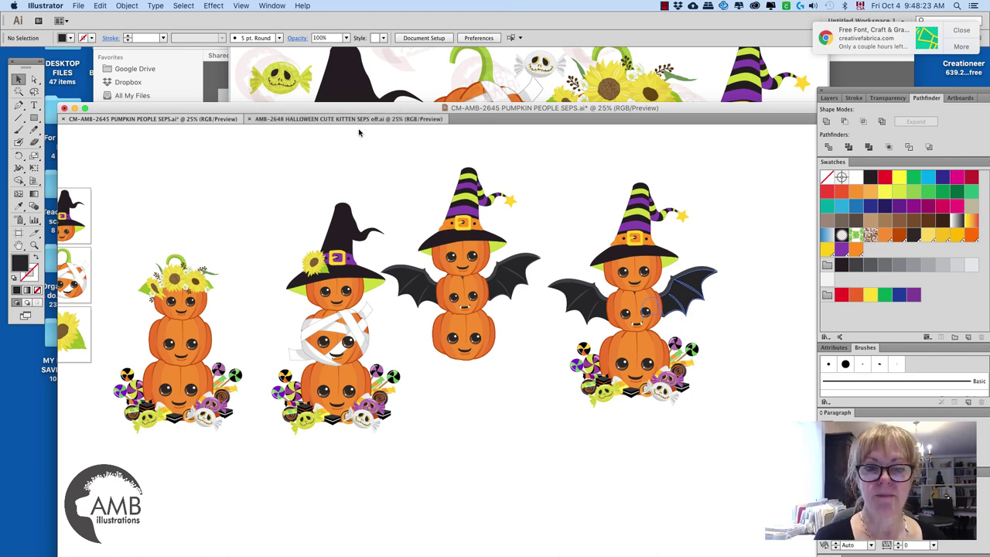
key(super+equal)
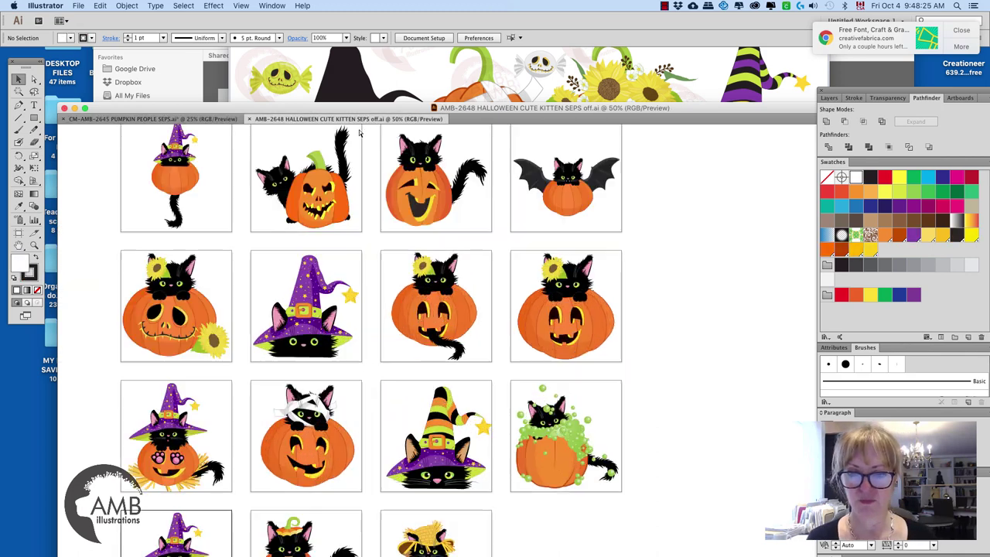
drag(660, 361, 667, 290)
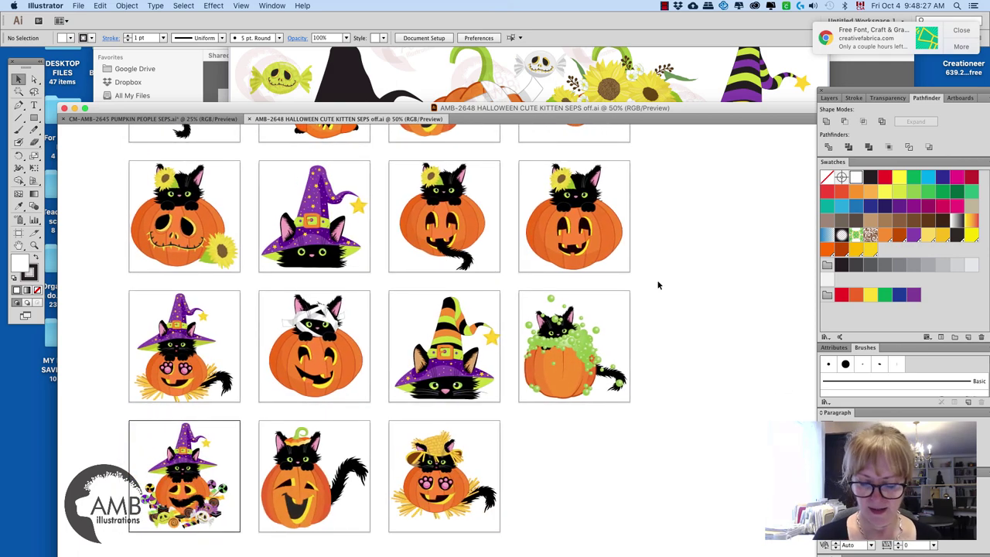
key(super+equal)
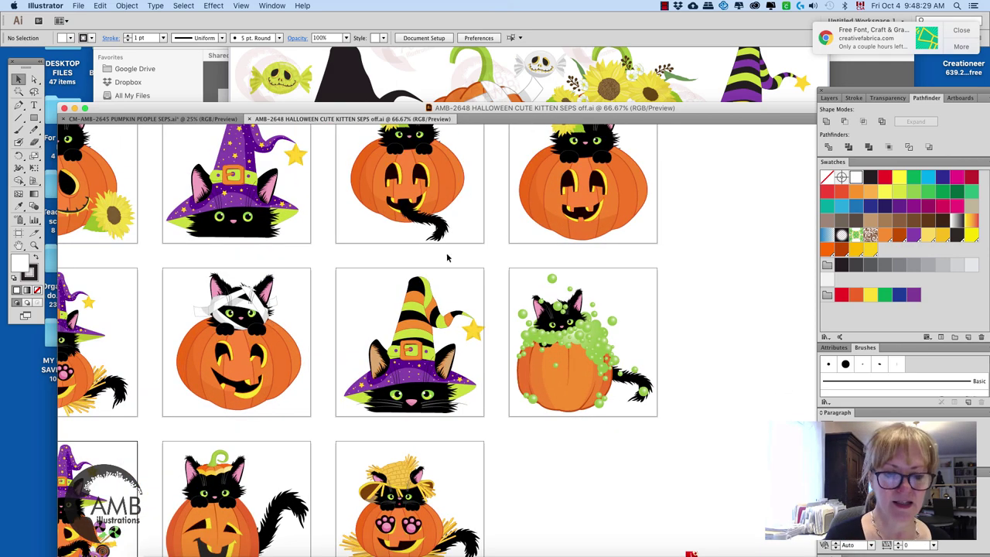
drag(381, 428, 424, 473)
drag(469, 318, 422, 378)
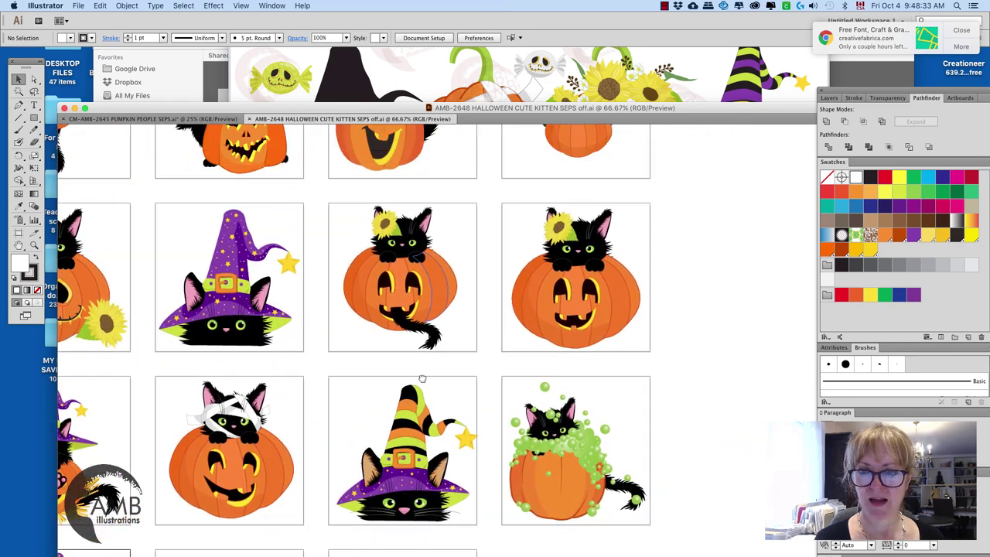
scroll(423, 379, up, 4)
scroll(405, 447, left, 4)
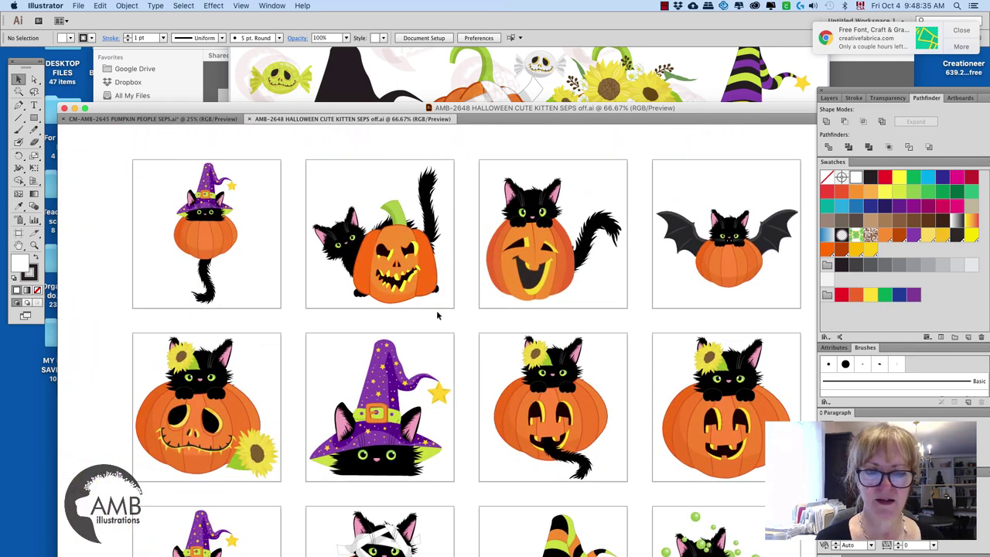
click(410, 284)
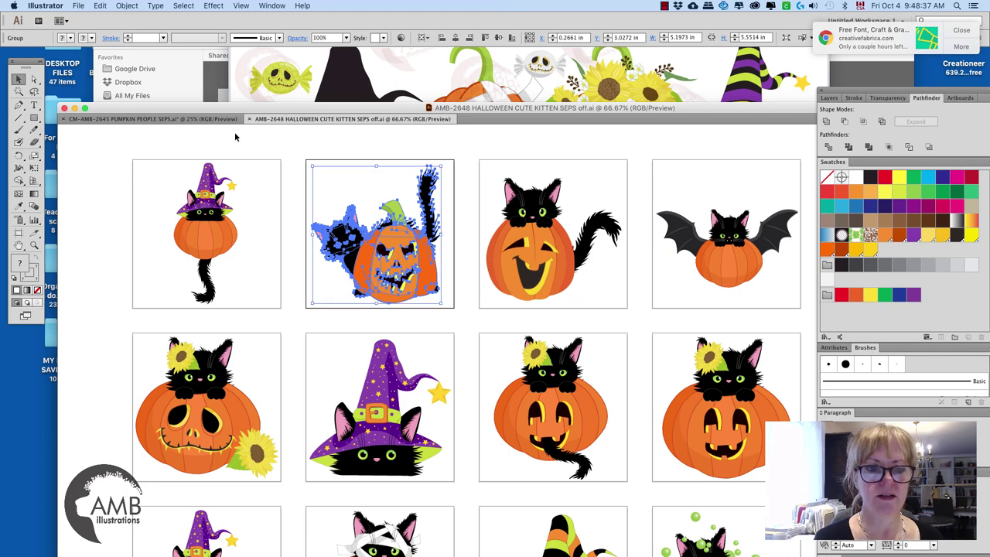
Paste the cat with carved pumpkin into the Pumpkin People document, enlarged to about 17.1 by 18.2 in, below the fourth stack.
click(198, 120)
scroll(633, 338, right, 4)
scroll(633, 338, down, 2)
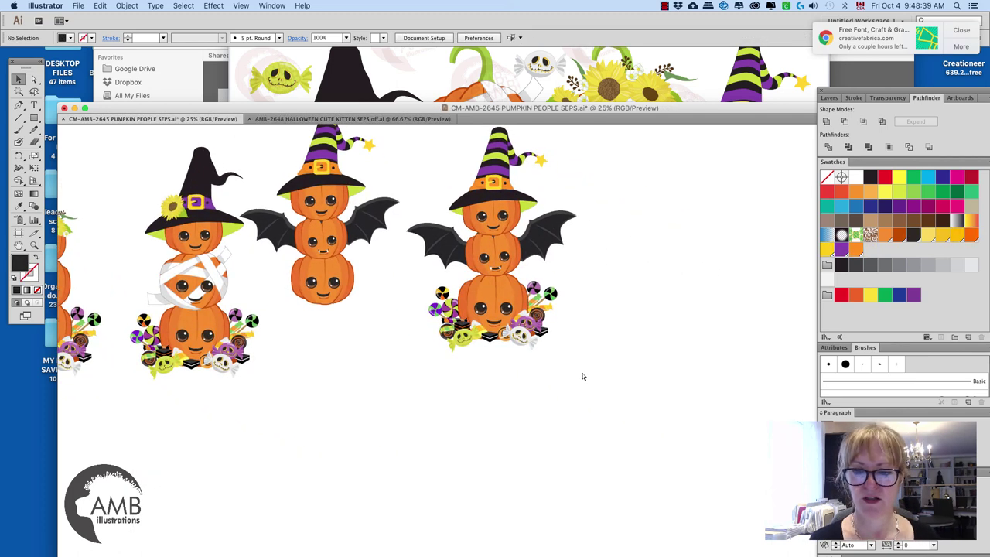
key(super+v)
drag(574, 331, 627, 273)
drag(595, 362, 515, 407)
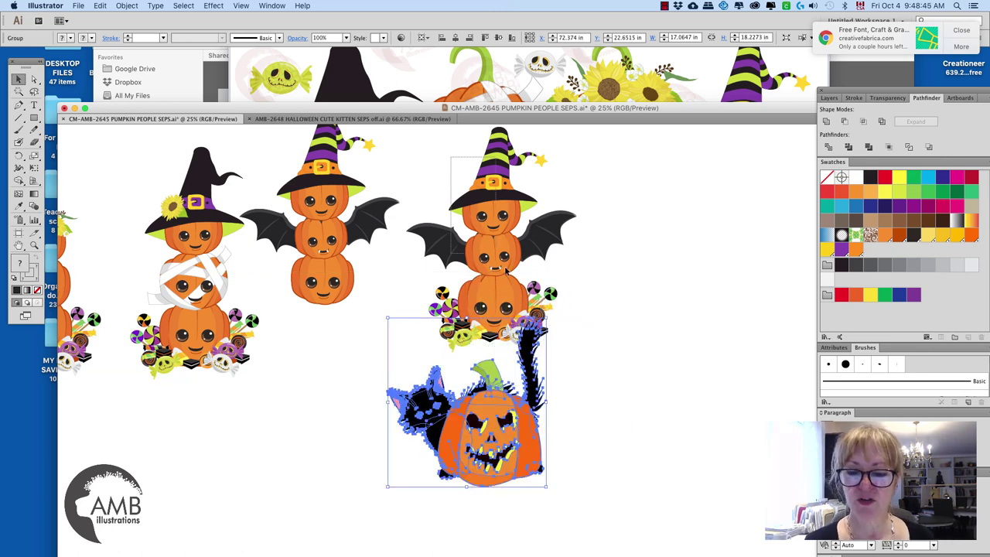
Duplicate the complete fourth stack and place the copy in the empty space to its right.
drag(542, 314, 689, 239)
key(super+c)
key(super+v)
drag(656, 458, 552, 448)
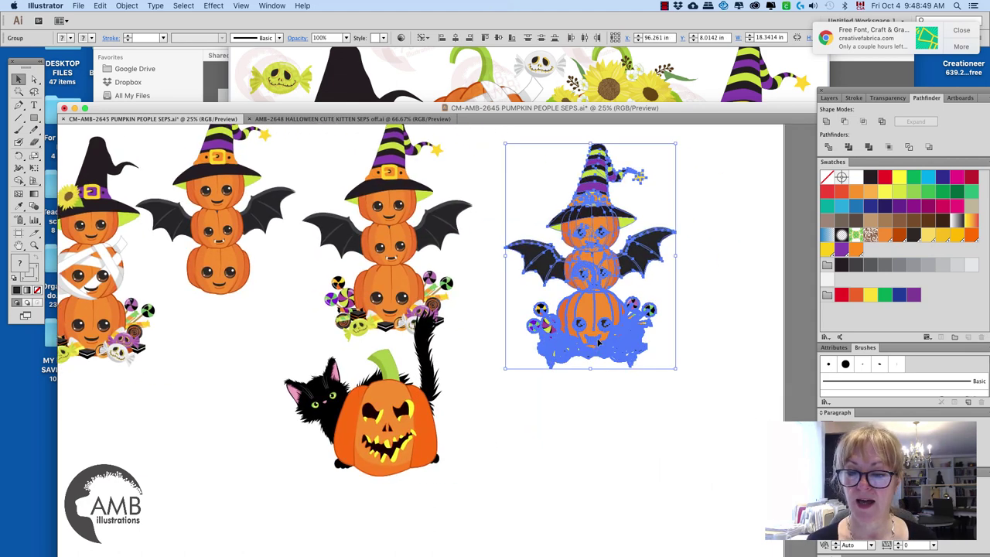
Replace the fifth stack's candy-surrounded base pumpkin with the cat and carved pumpkin.
key(super+x)
click(408, 427)
key(super+b)
click(683, 341)
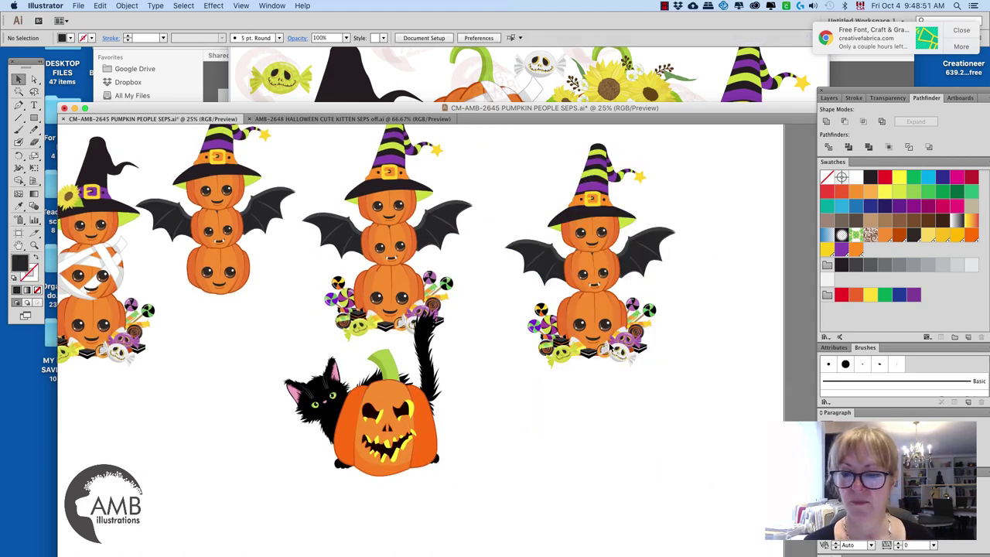
click(611, 332)
key(Delete)
drag(391, 437, 597, 346)
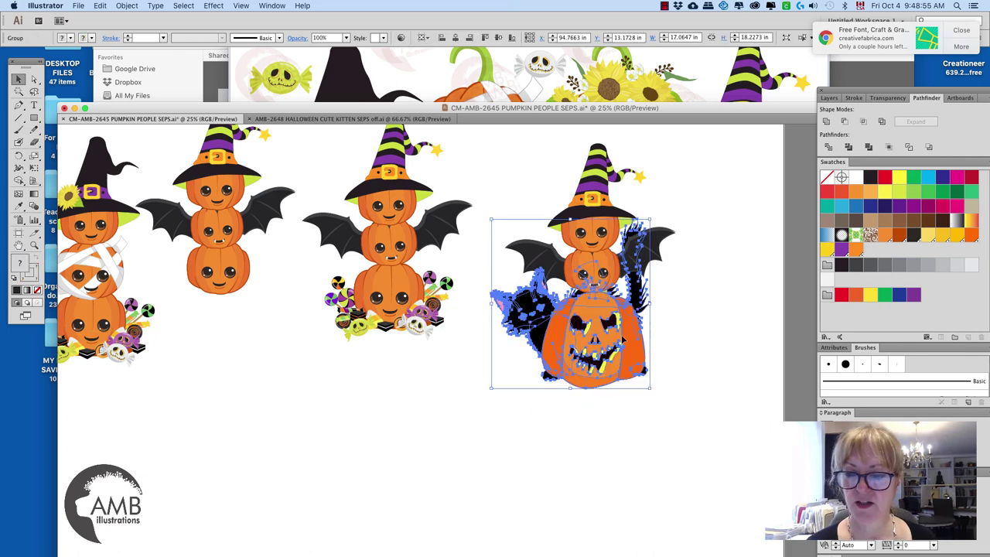
click(705, 290)
Delete the fifth stack's bat-winged pumpkin and move its striped-hat pumpkin up out of the way.
click(607, 279)
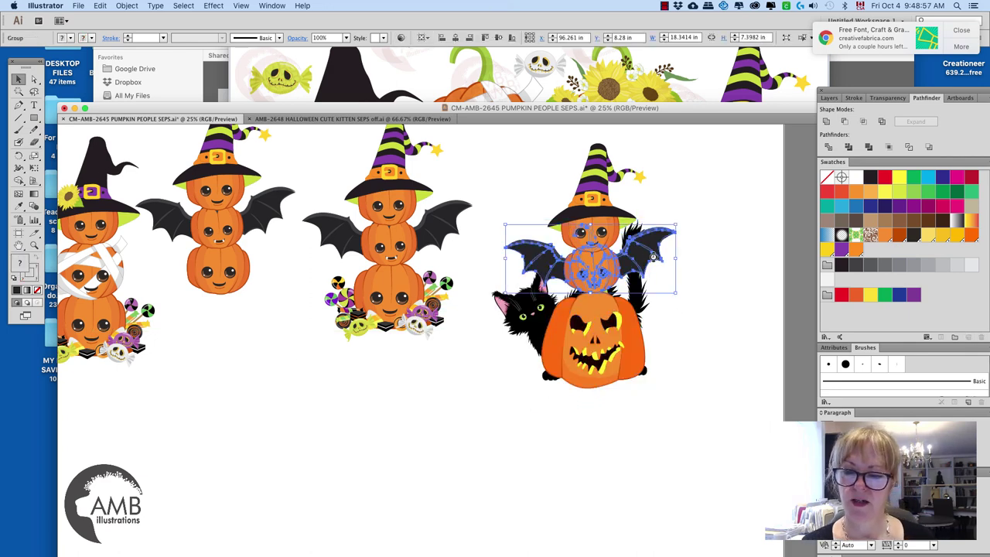
key(Delete)
drag(597, 242, 541, 200)
Place a copy of the third stack's plain pumpkin on the carved pumpkin, enlarged to about 7.8 by 9.7 in.
click(220, 271)
key(super+c)
key(super+v)
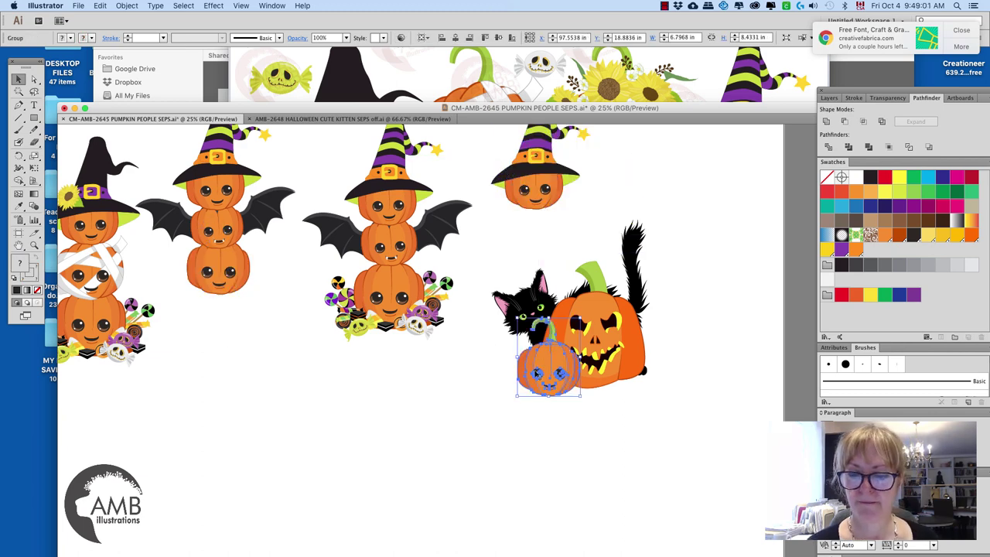
drag(546, 370, 592, 287)
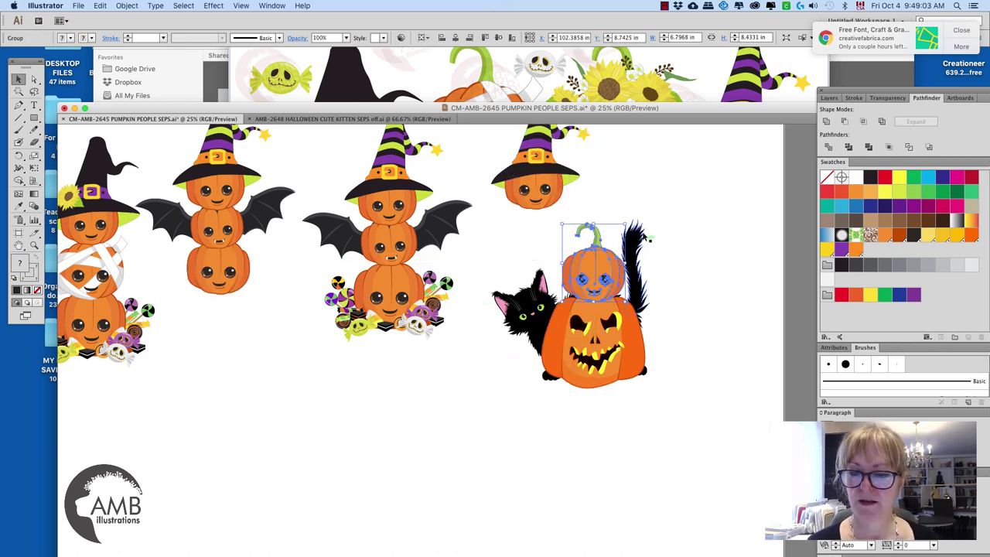
drag(630, 227, 634, 222)
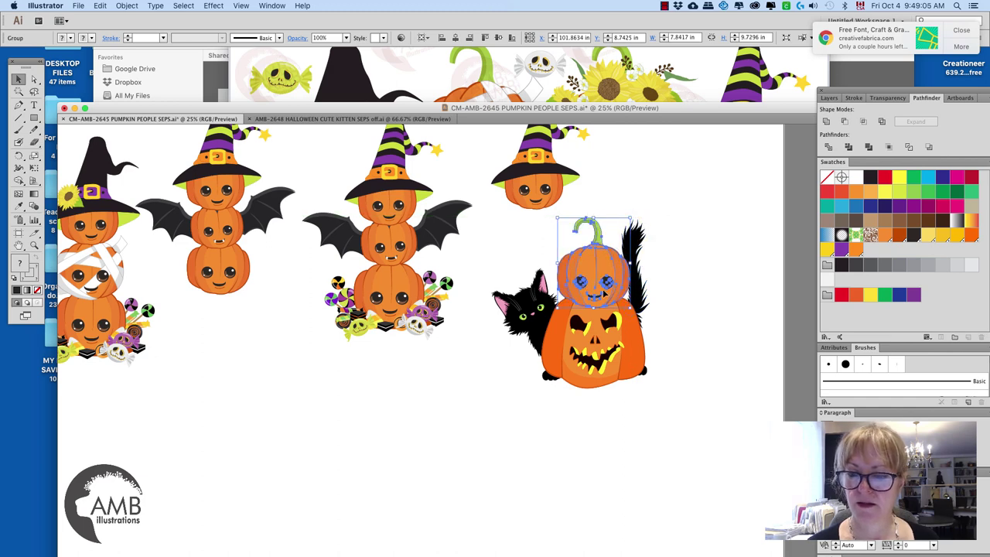
drag(603, 292, 603, 287)
click(666, 272)
Place the striped-hat pumpkin on top of the fifth stack's plain pumpkin and bring it to the front.
scroll(647, 311, up, 3)
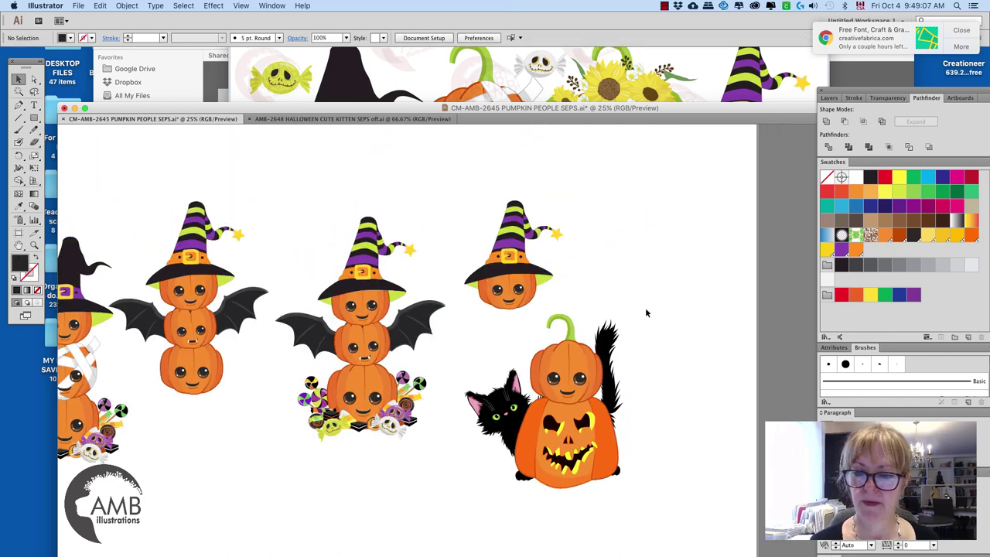
click(516, 304)
drag(516, 307, 577, 342)
click(666, 274)
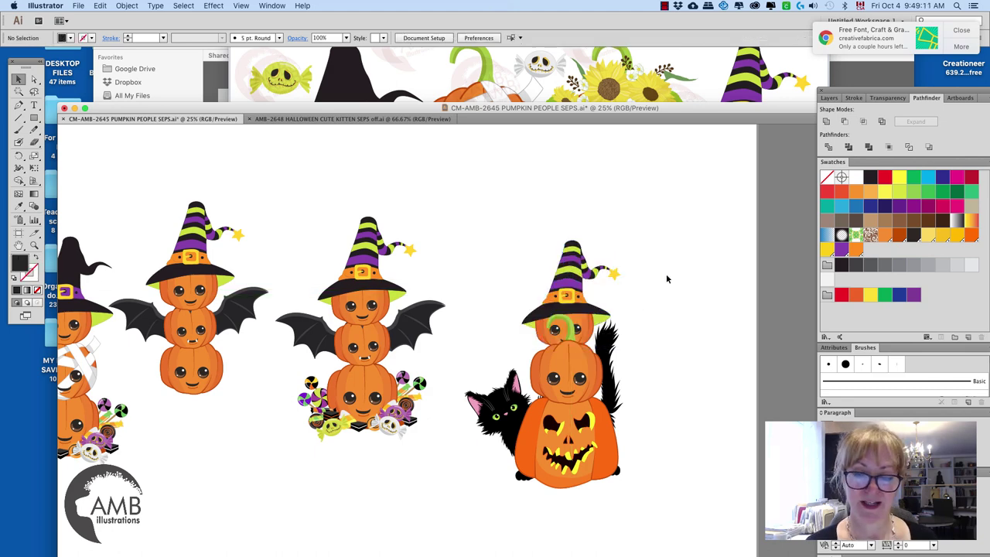
click(584, 315)
click(126, 6)
mouse_move(155, 28)
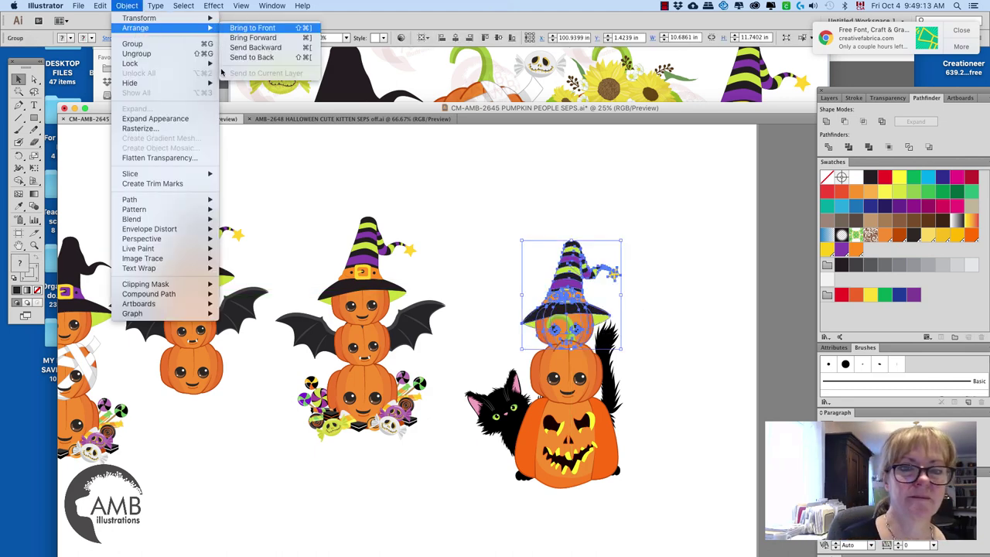
click(252, 28)
click(669, 298)
In the AMB-2648 kitten file, copy the sunflower kitten on the carved pumpkin with its tail hanging from the mouth.
key(super+minus)
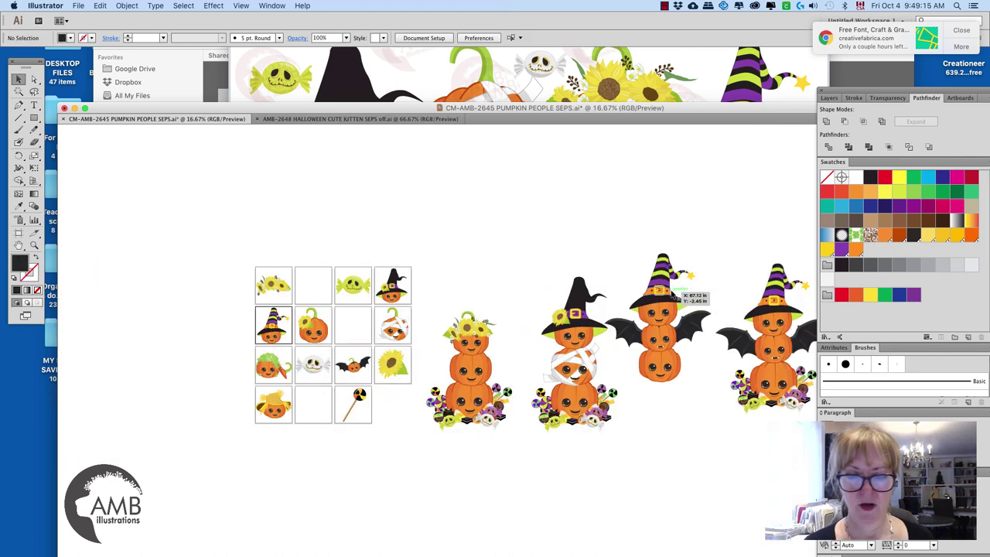
drag(379, 476, 353, 504)
click(444, 119)
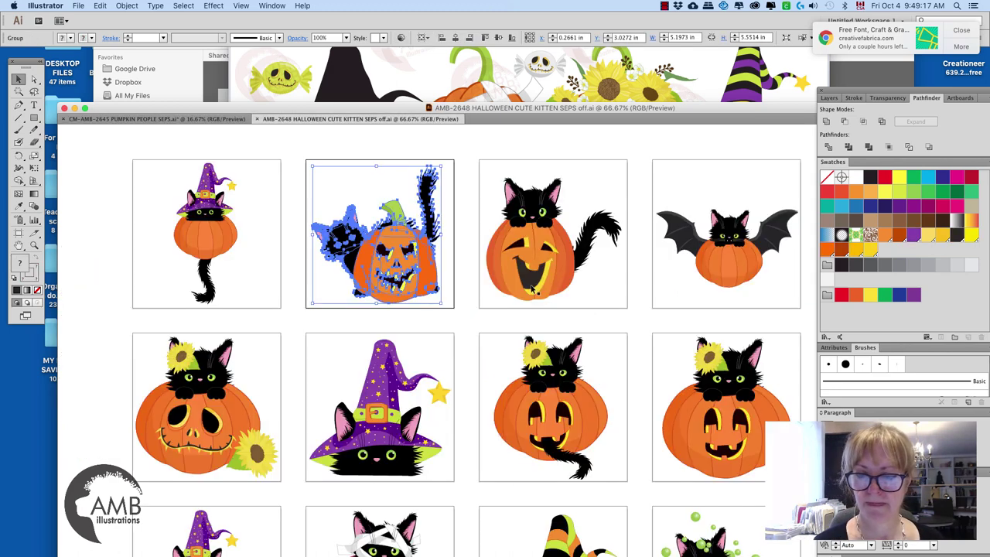
scroll(588, 278, down, 3)
key(super+minus)
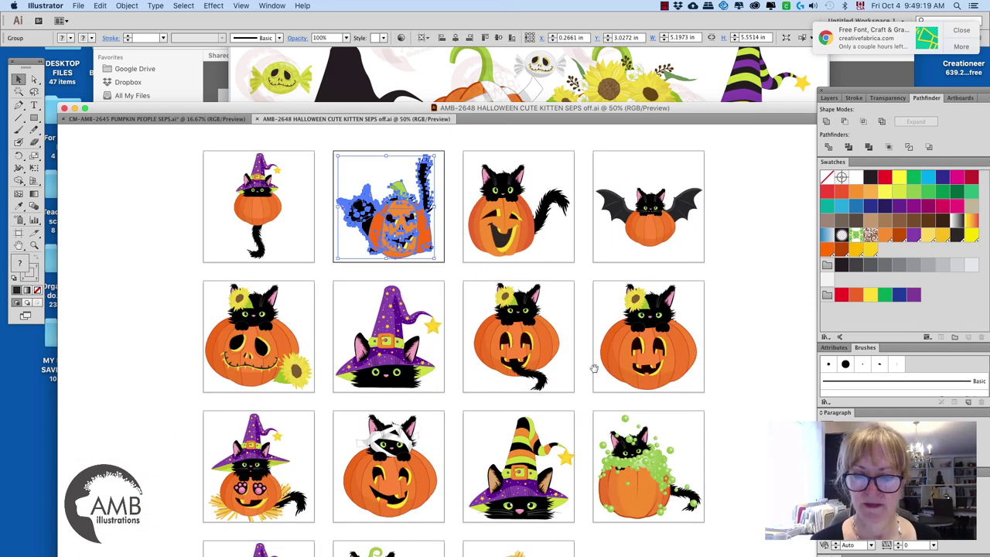
scroll(698, 287, down, 2)
scroll(698, 287, right, 2)
click(475, 294)
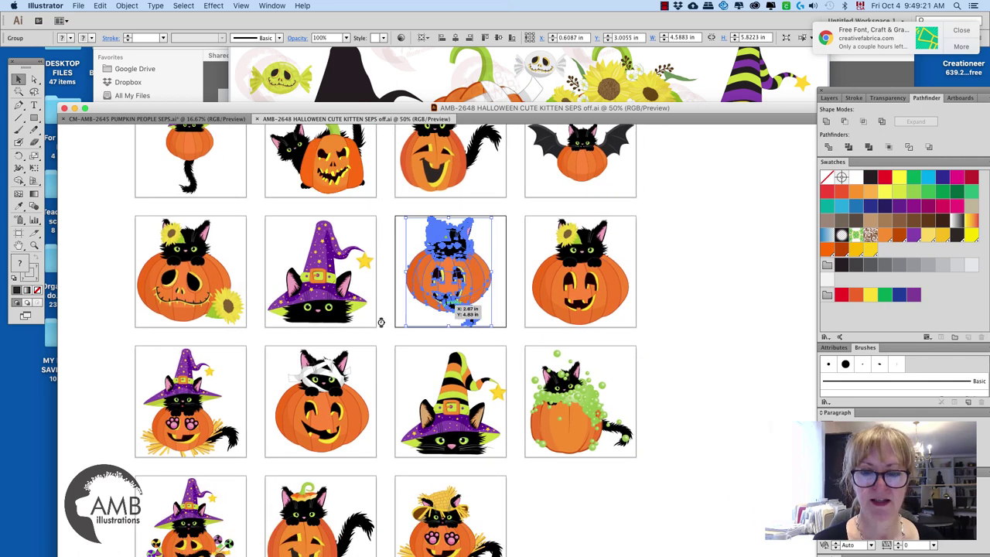
Paste the sunflower kitten pumpkin into the CM-AMB-2645 file, enlarge it and position it in the empty space below the stacks.
click(213, 119)
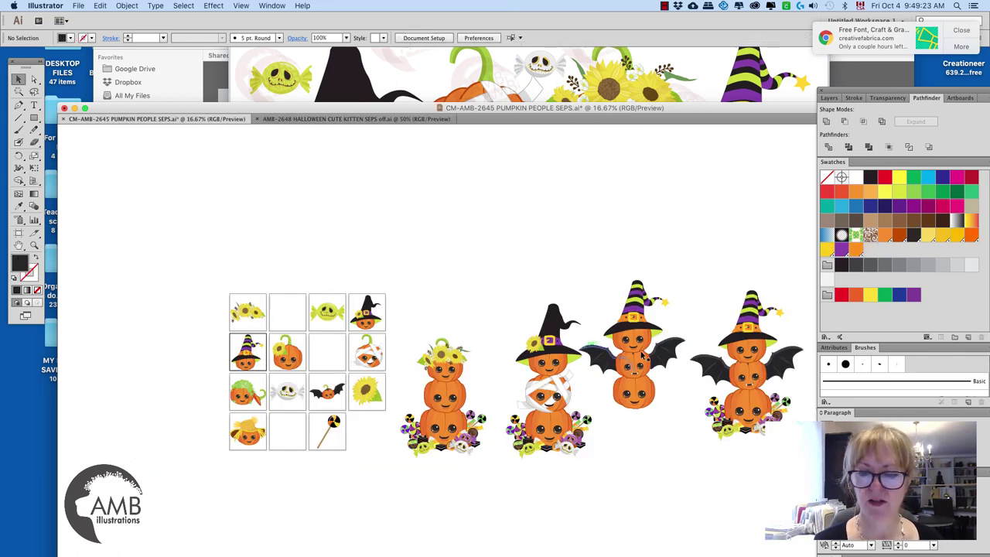
scroll(517, 361, down, 5)
scroll(517, 361, right, 2)
key(super+v)
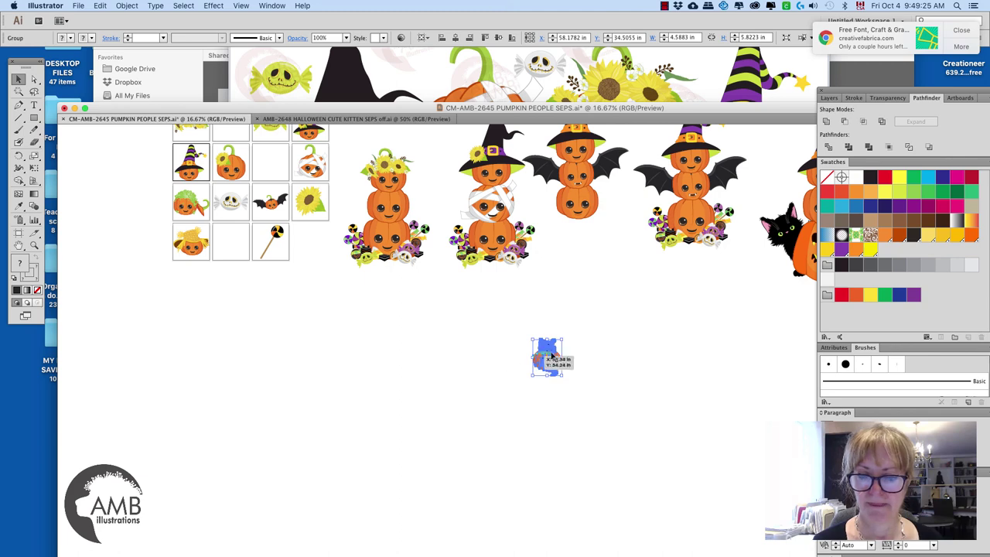
drag(563, 340, 593, 315)
drag(546, 362, 456, 366)
click(330, 252)
Place the mummy-wrapped pumpkin, about 9.1 by 9.2 in, against the kitten pumpkin's right side and bring it to the front.
drag(309, 163, 526, 347)
drag(504, 394, 516, 357)
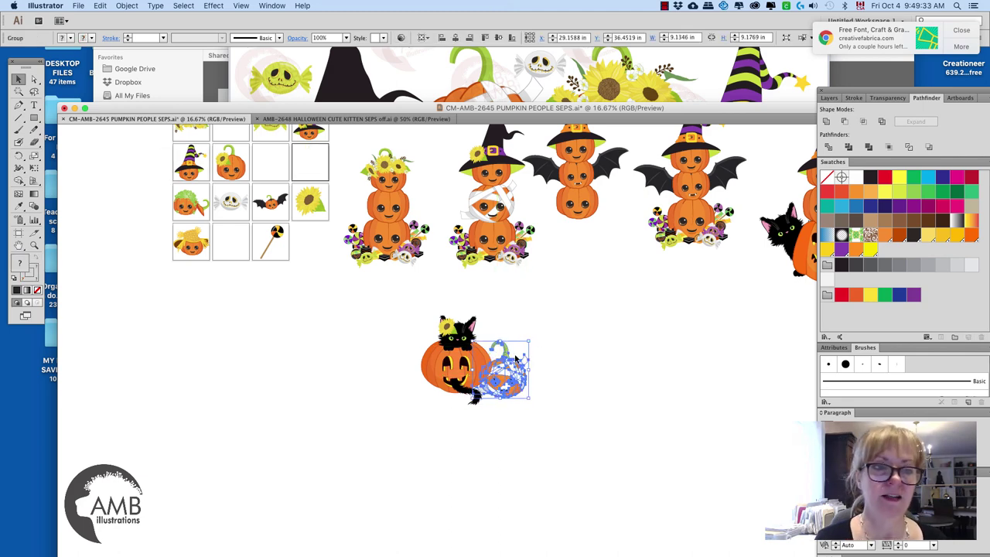
click(127, 6)
mouse_move(139, 31)
click(255, 31)
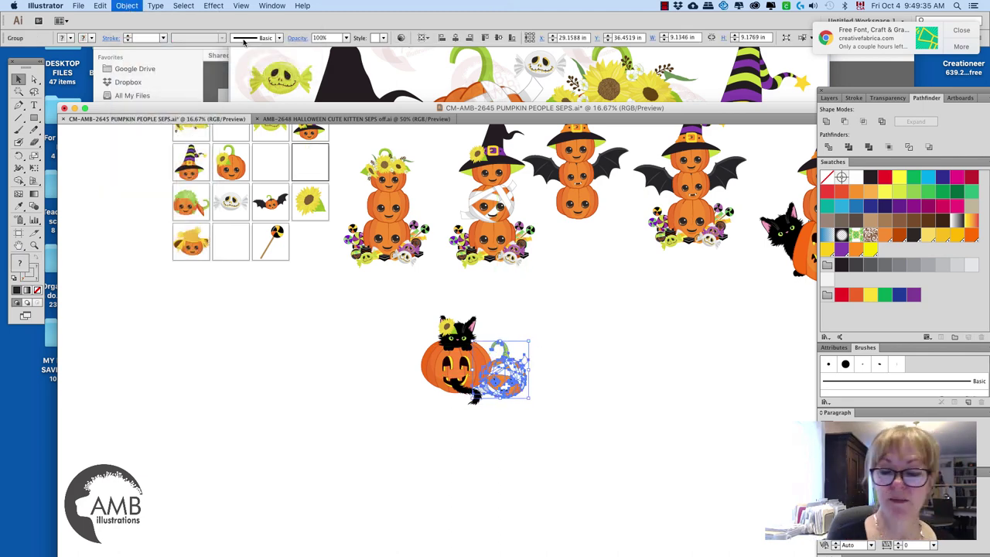
click(577, 361)
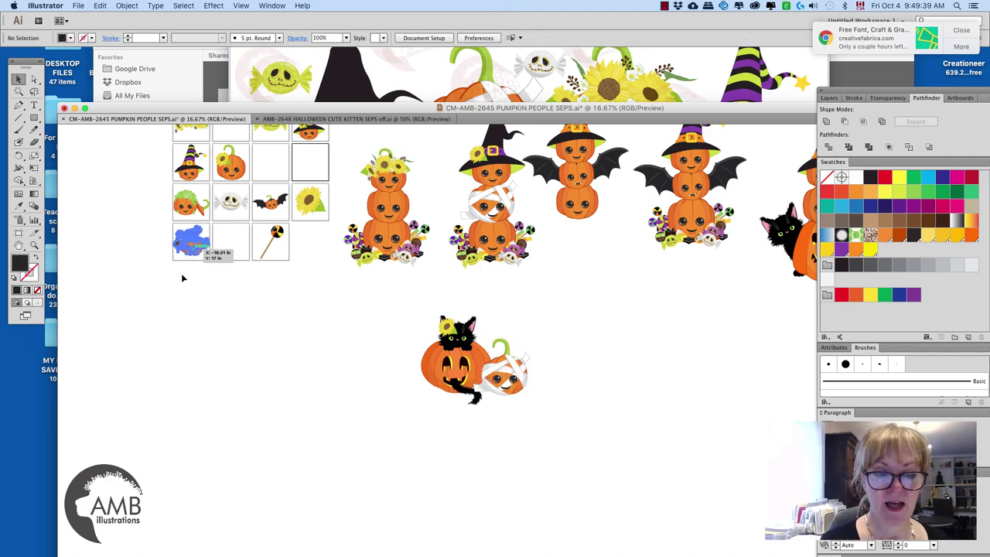
Place the straw-hat pumpkin, enlarged to about 10.8 by 8.8 in, against the kitten pumpkin's left side and nudge it slightly inward.
drag(191, 242, 578, 333)
drag(564, 368, 417, 378)
drag(440, 340, 444, 337)
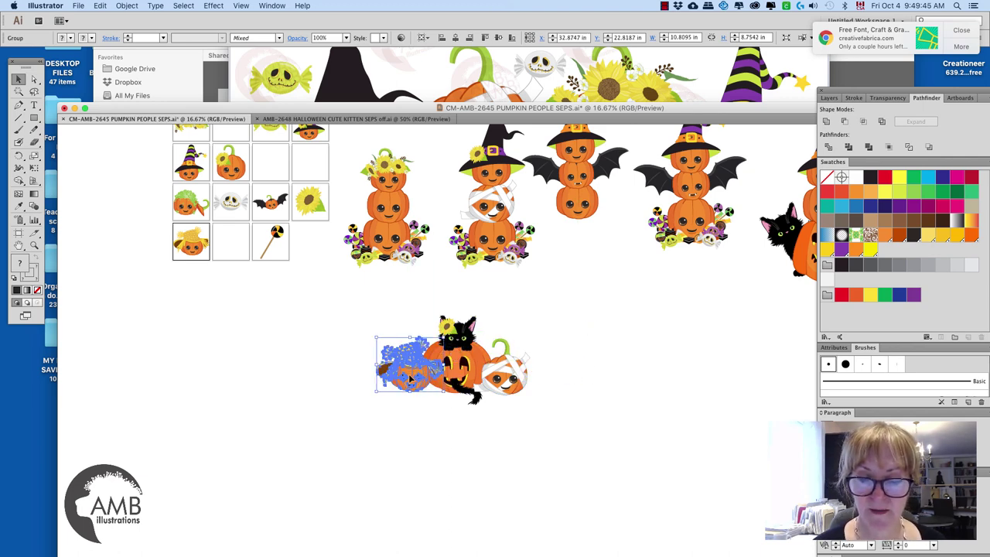
click(552, 340)
scroll(570, 364, up, 3)
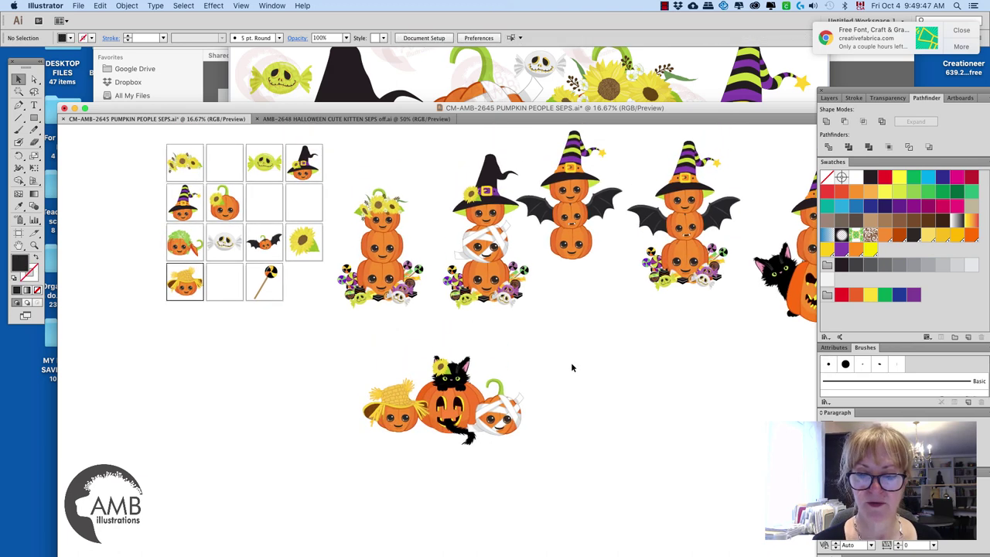
drag(397, 422, 405, 430)
click(566, 361)
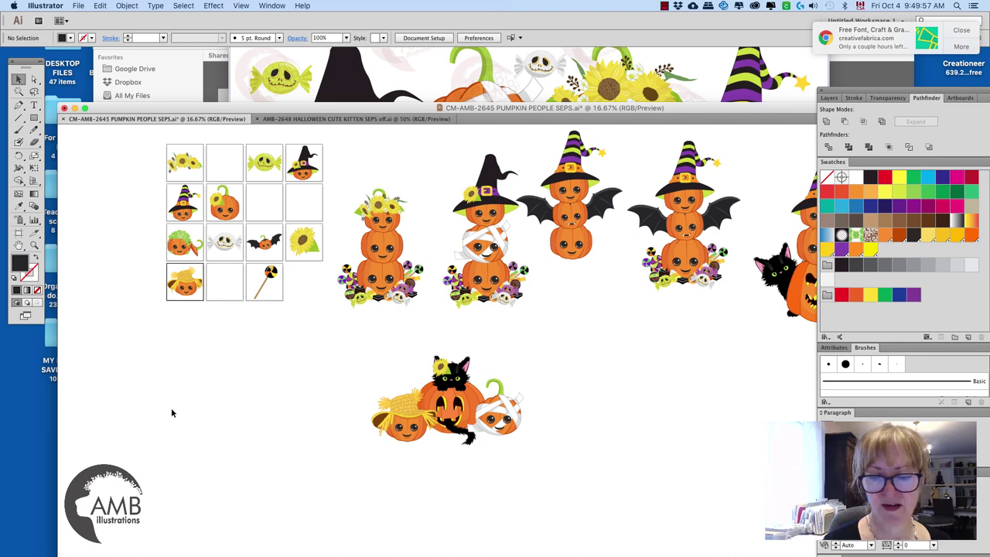
Nudge the mummy-wrapped pumpkin closer to the kitten pumpkin, keeping it at the front.
drag(507, 422, 505, 425)
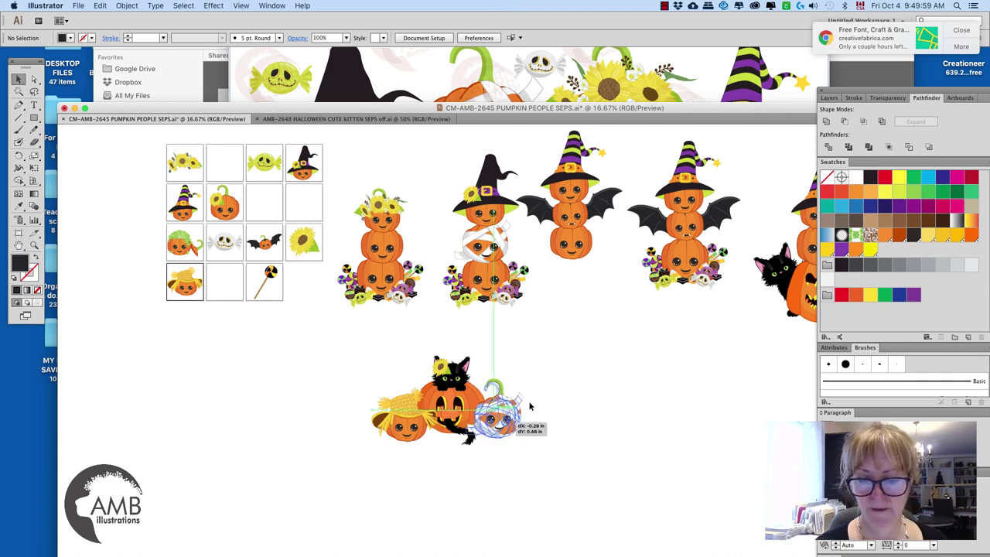
key(shift+super+bracketright)
click(539, 396)
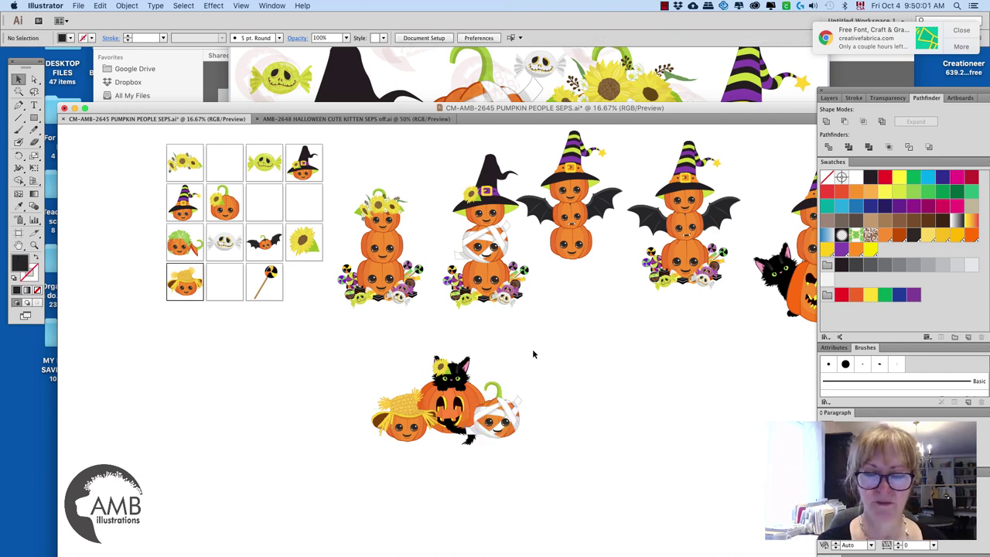
Examine the kitten designs in the last rows of the AMB-2648 file, including the witch-hat kitten surrounded by candy.
click(333, 120)
drag(654, 359, 649, 260)
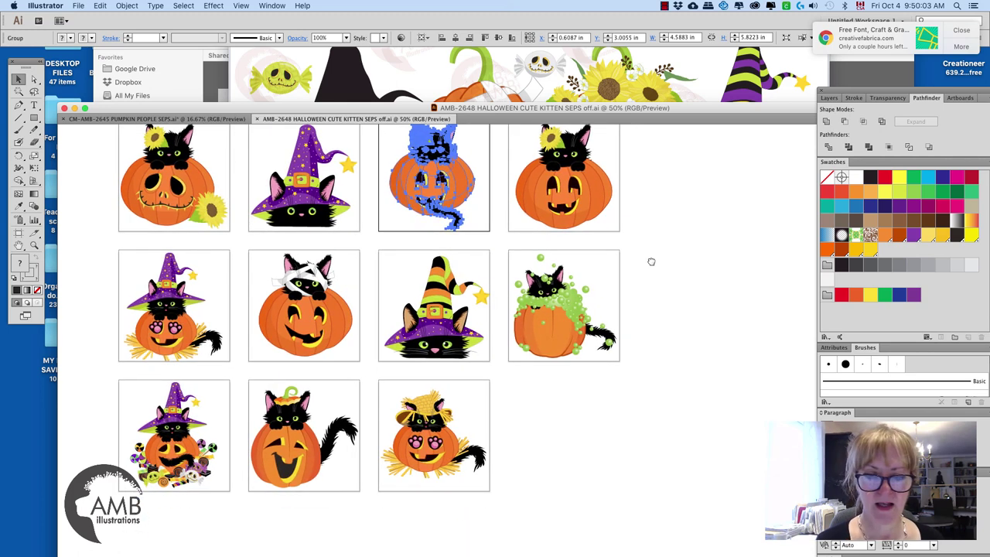
click(185, 480)
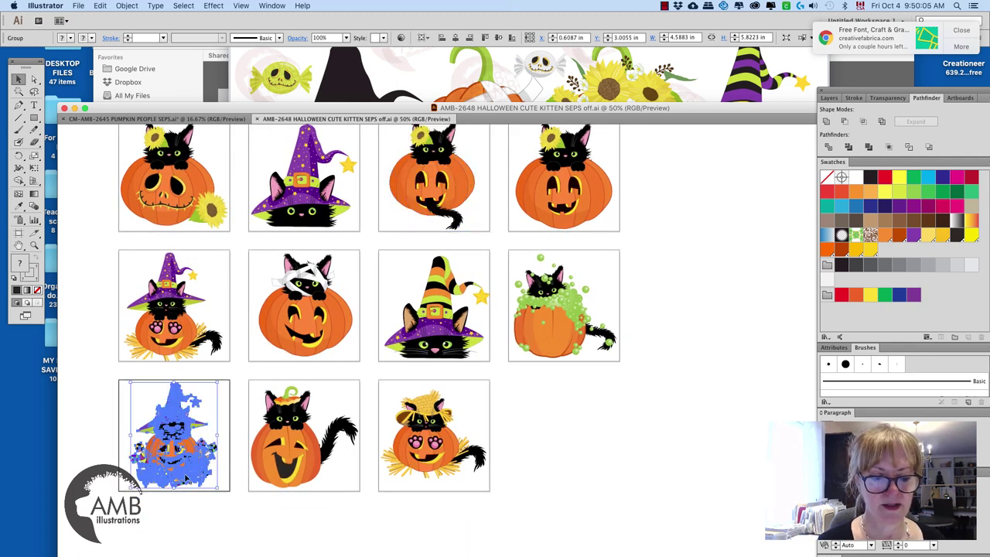
click(555, 403)
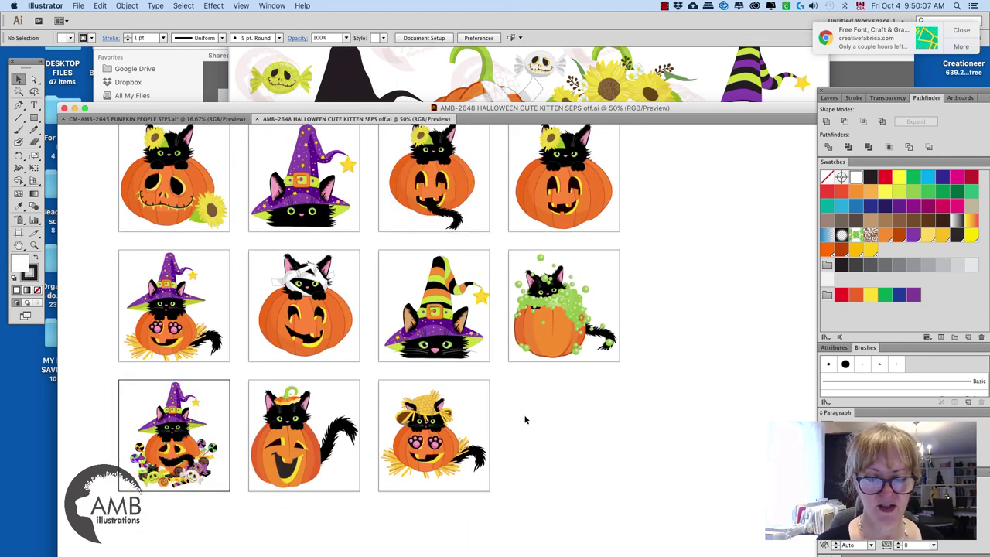
drag(510, 397, 526, 447)
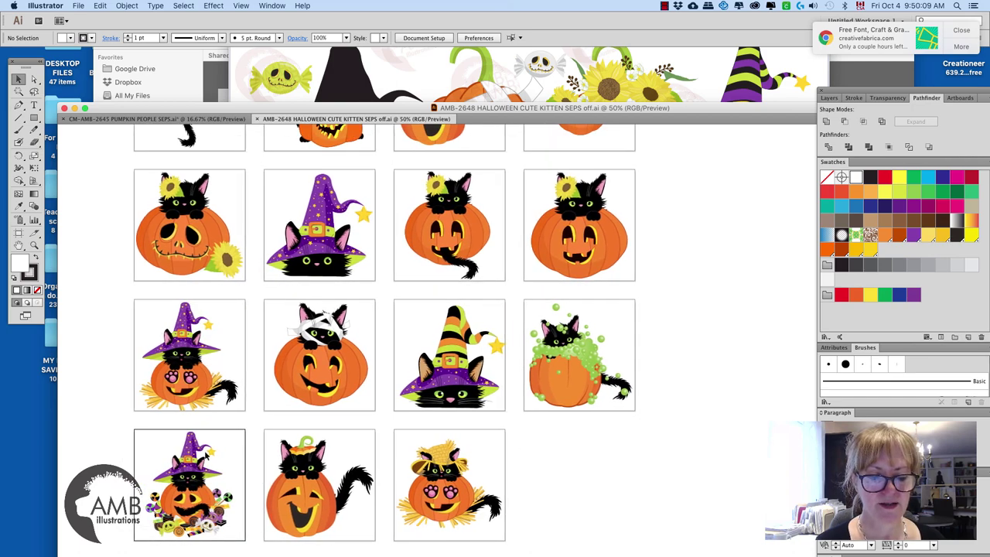
key(super+equal)
key(super+equal)
key(super+equal)
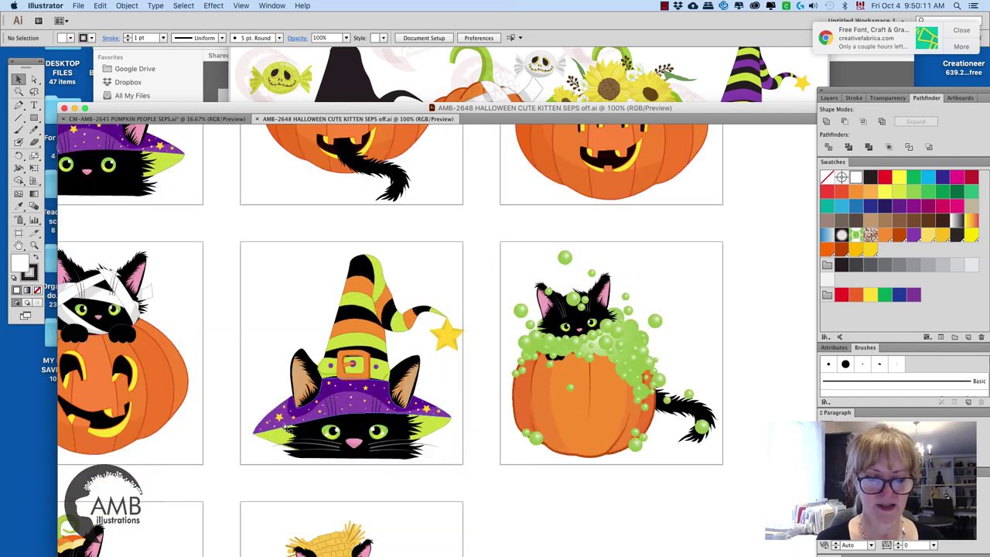
drag(302, 514, 580, 280)
scroll(580, 280, down, 5)
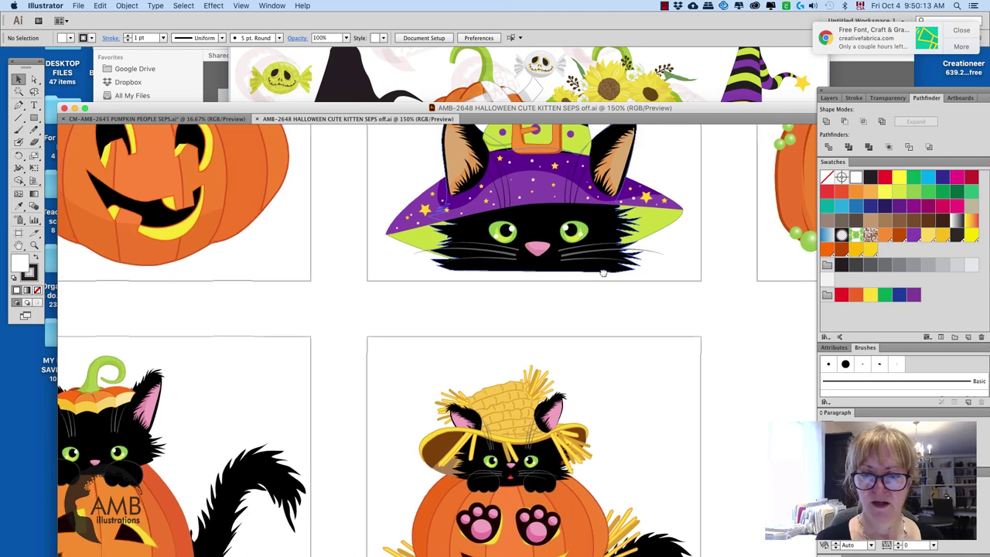
scroll(580, 280, left, 10)
scroll(530, 357, left, 7)
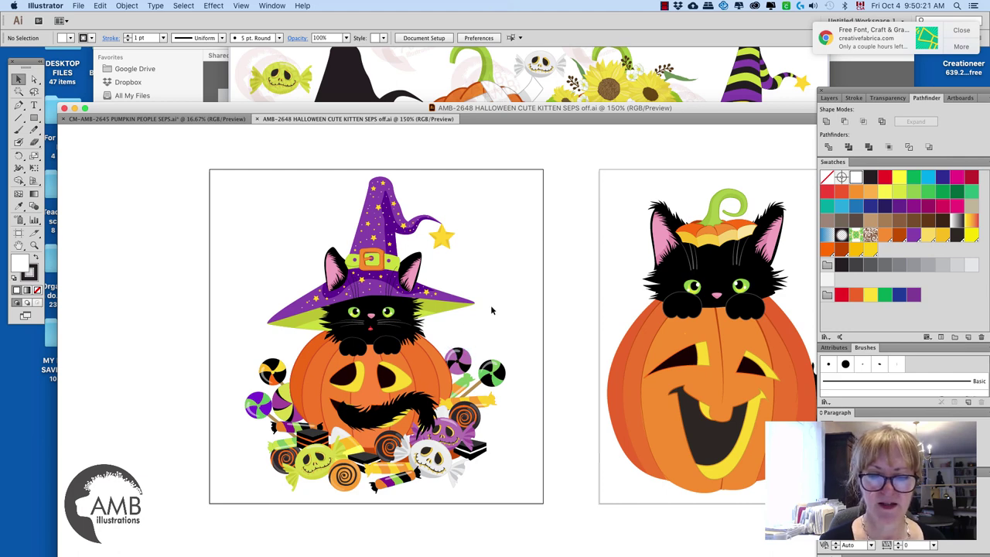
Look over the kitten designs in the middle rows, from the witch-hat kittens to the sunflower kittens.
scroll(491, 310, up, 10)
scroll(491, 310, right, 3)
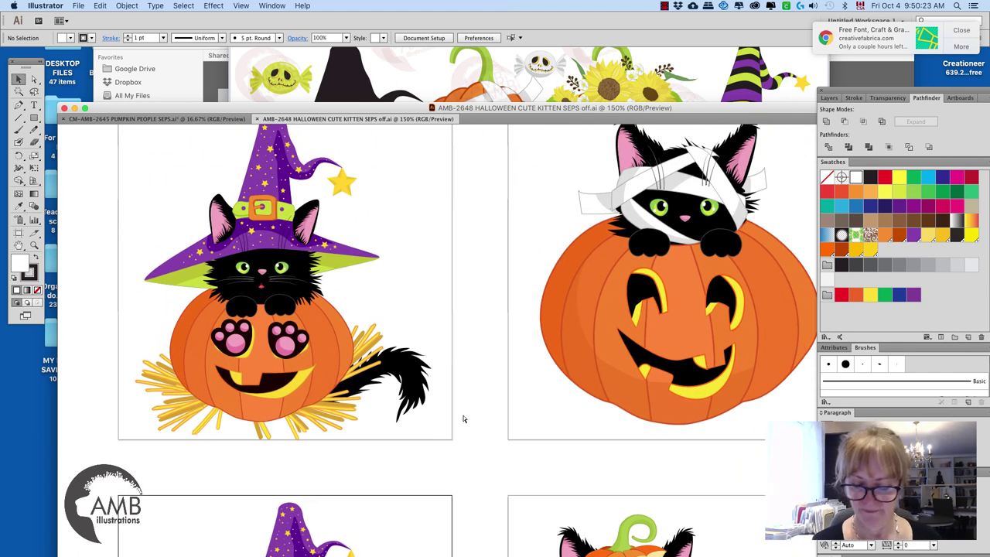
key(super+minus)
drag(455, 409, 379, 495)
drag(449, 359, 406, 454)
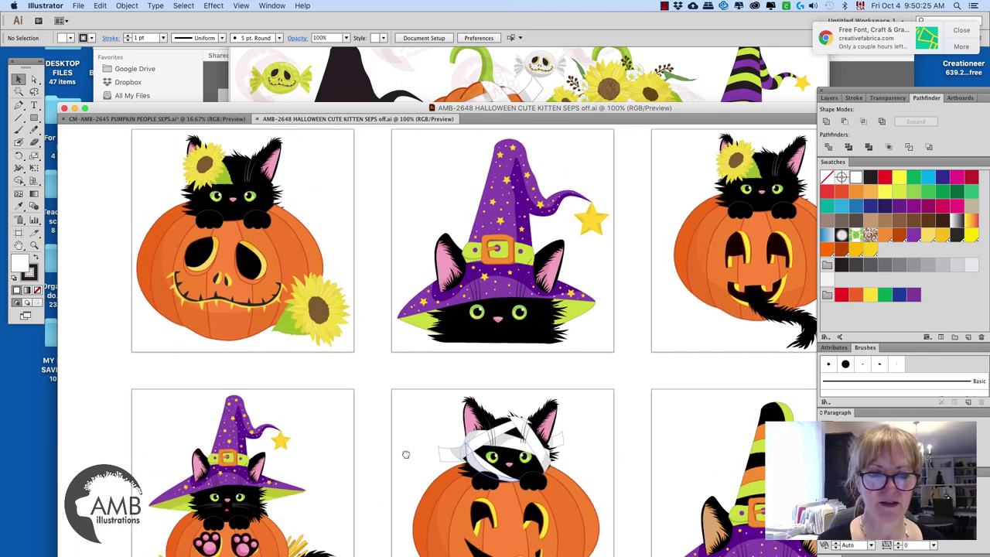
scroll(405, 454, right, 8)
scroll(406, 454, up, 1)
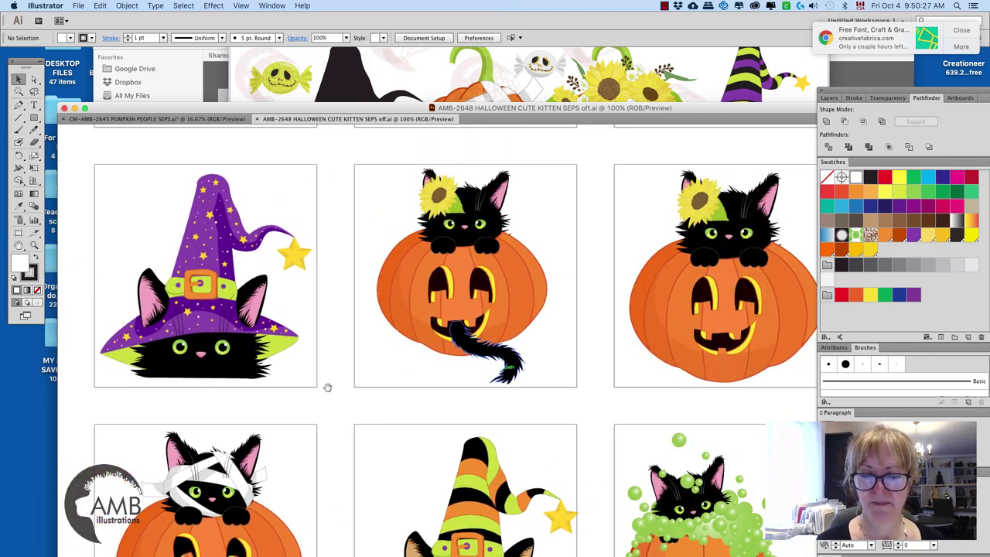
scroll(327, 387, right, 4)
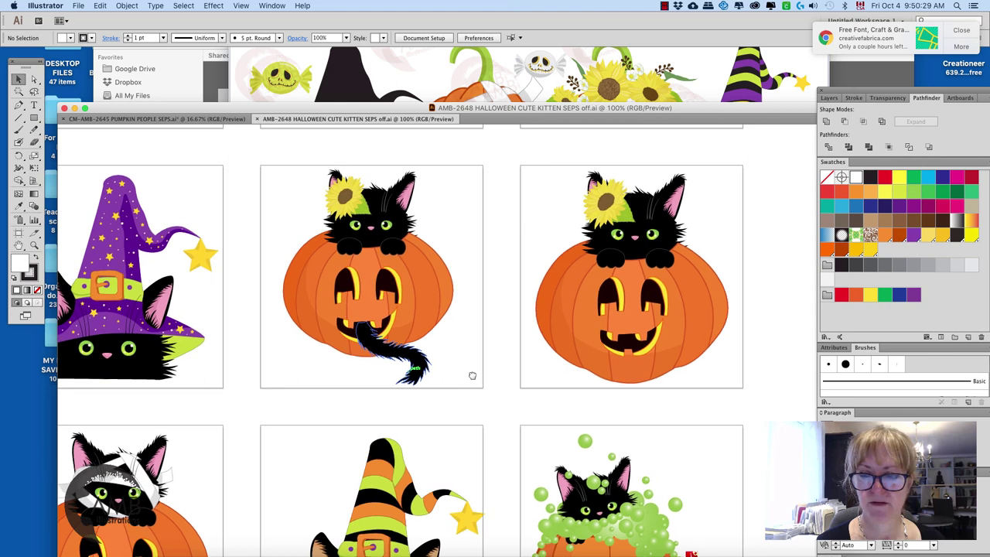
Copy the green-bubble kitten pumpkin into the CM-AMB-2645 file, enlarged to about 17.8 by 17.9 in, beside the first pumpkin group.
scroll(448, 363, down, 4)
scroll(448, 362, right, 3)
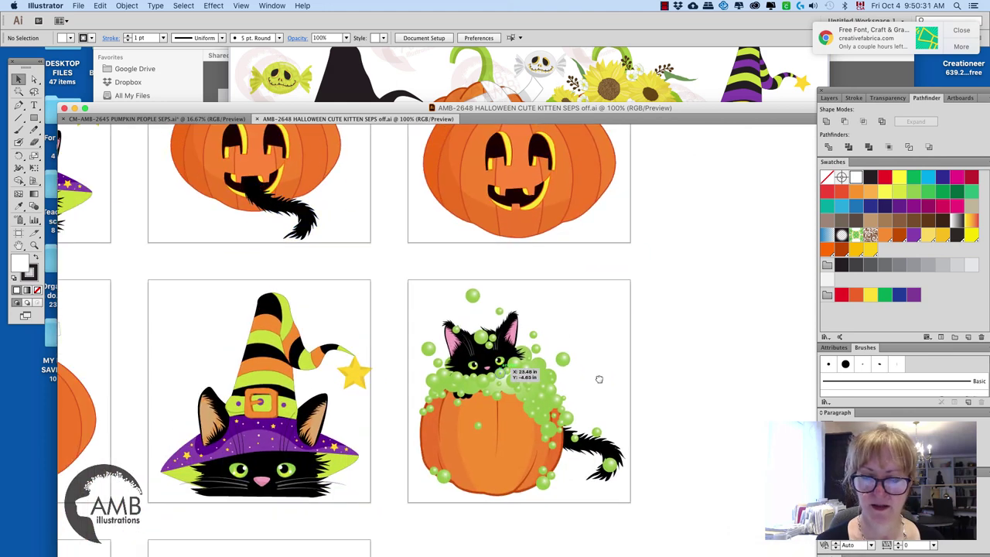
scroll(599, 379, down, 3)
click(524, 363)
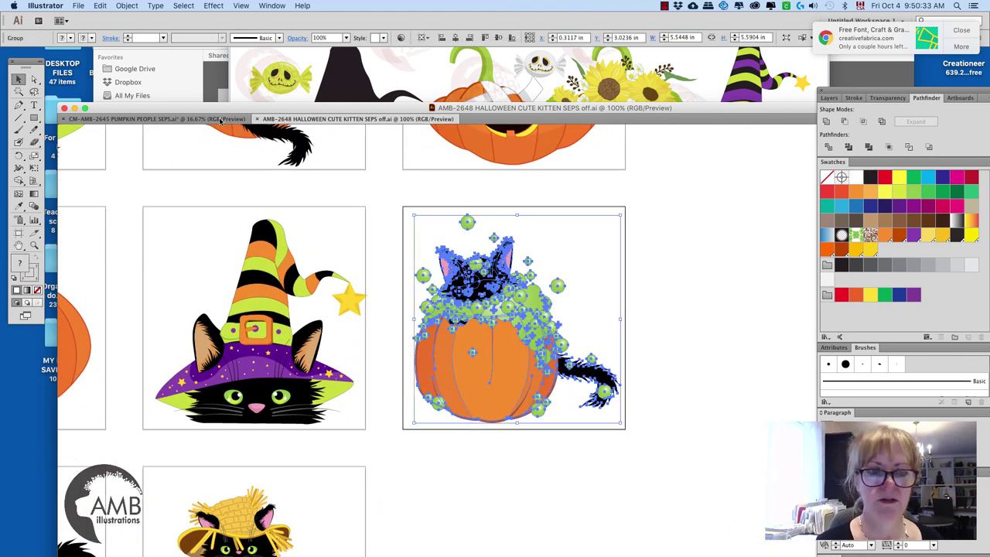
drag(220, 120, 601, 303)
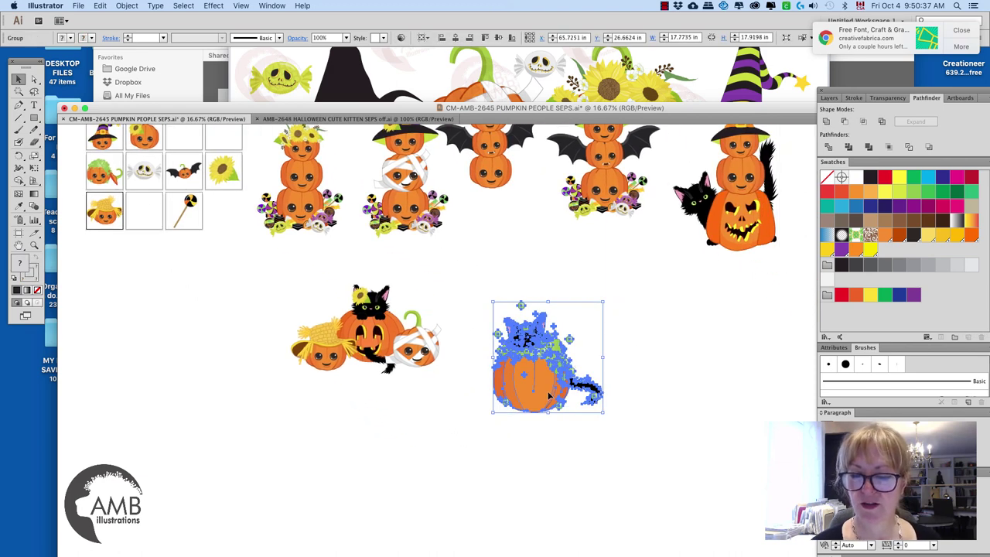
drag(569, 371, 618, 336)
click(702, 326)
drag(702, 326, 683, 342)
drag(460, 319, 586, 328)
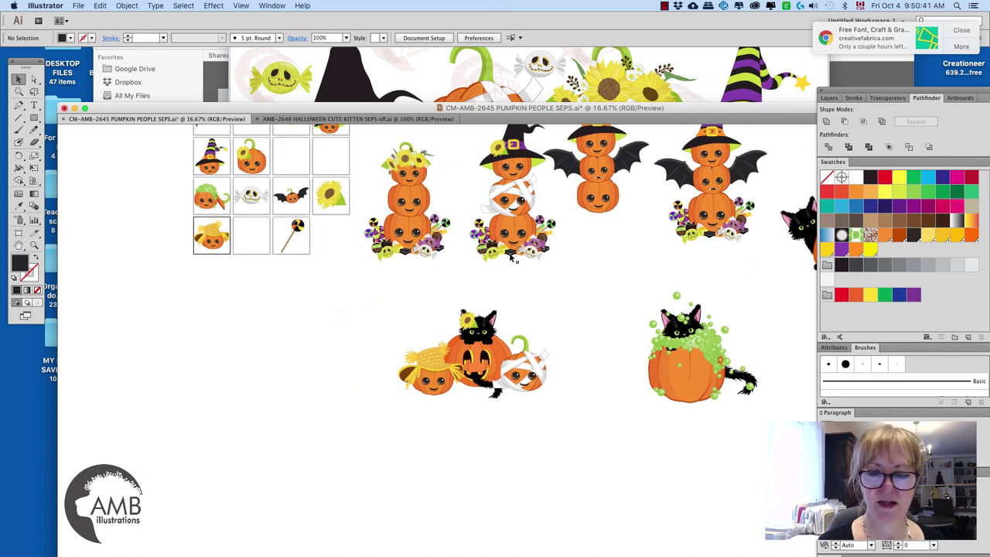
Place a copy of the second stack's candy-surrounded base pumpkin in front of the bubble pumpkin's left side and adjust their overlap.
drag(511, 259, 655, 404)
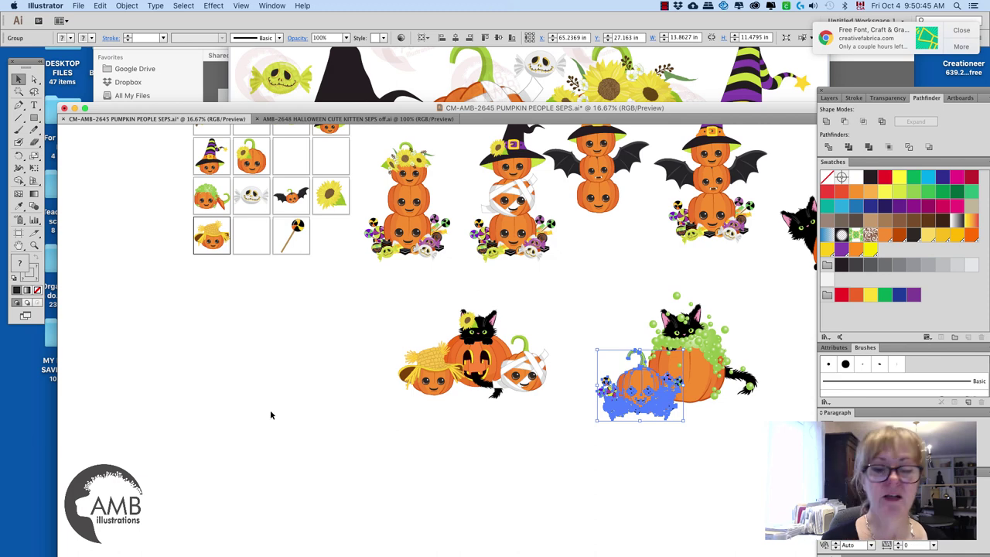
click(294, 403)
drag(446, 460, 300, 473)
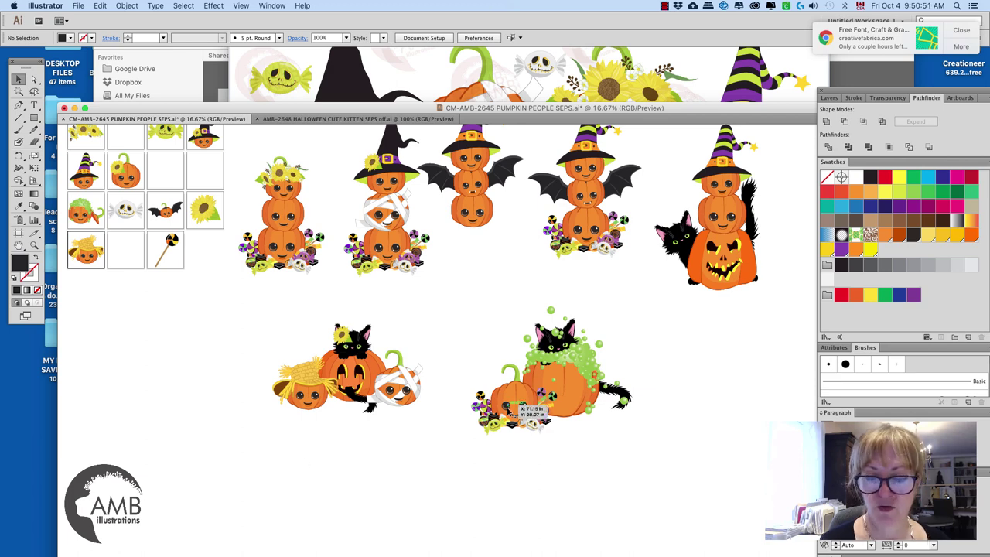
drag(508, 407, 510, 403)
drag(557, 363, 567, 367)
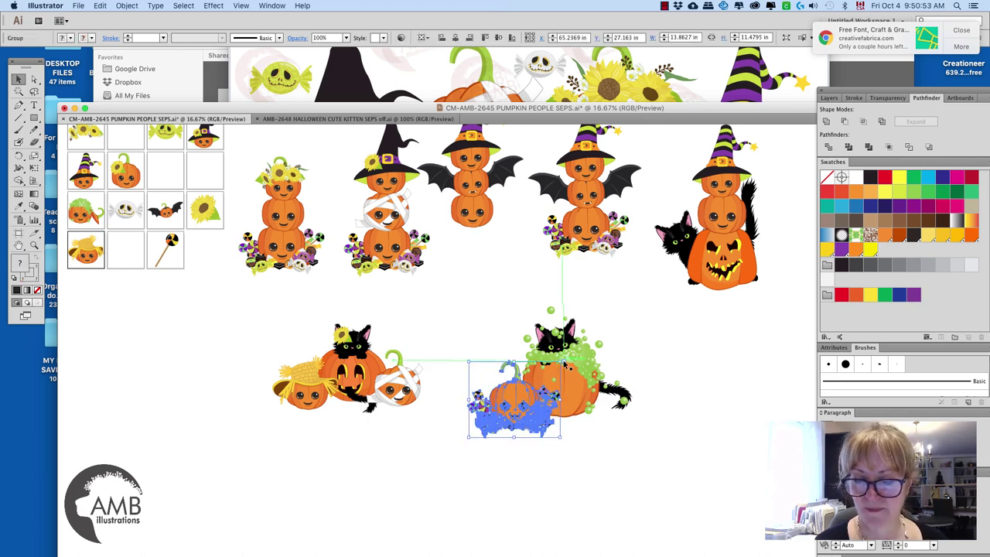
click(641, 352)
drag(521, 423, 517, 420)
click(659, 358)
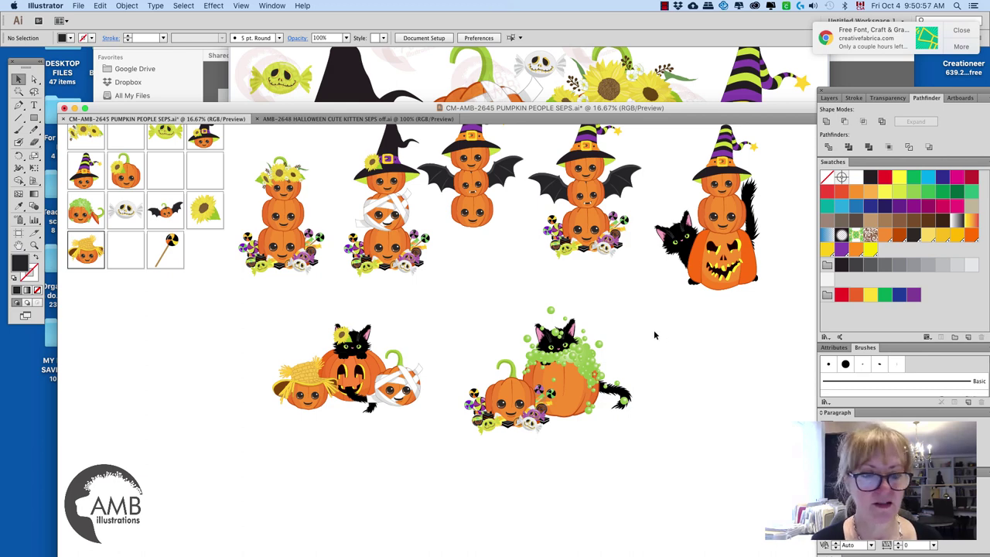
Place the sunflower, rotated and about 8.3 by 8 in, at the bubble pumpkin's lower right over the tail, brought to the front.
drag(207, 220, 613, 418)
click(126, 6)
mouse_move(170, 28)
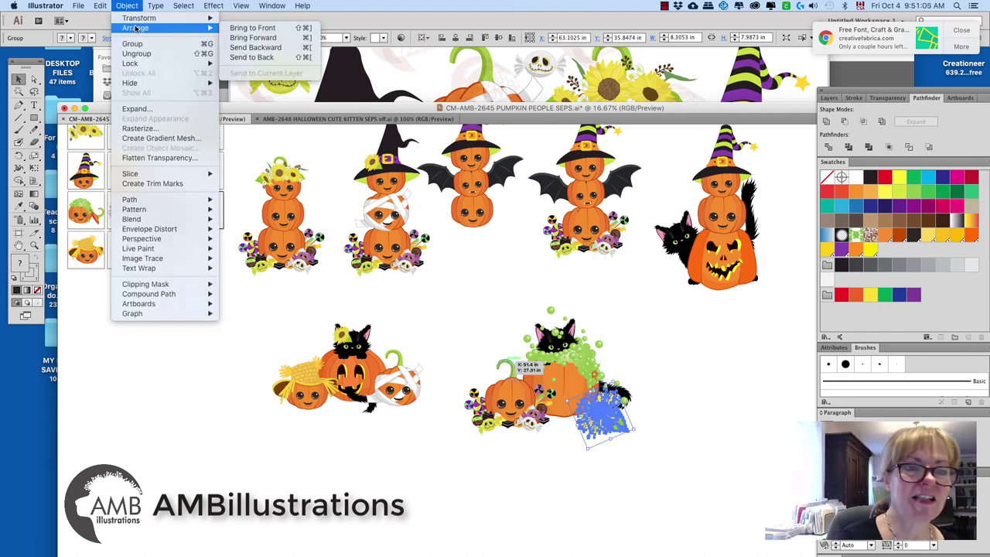
click(278, 29)
click(675, 342)
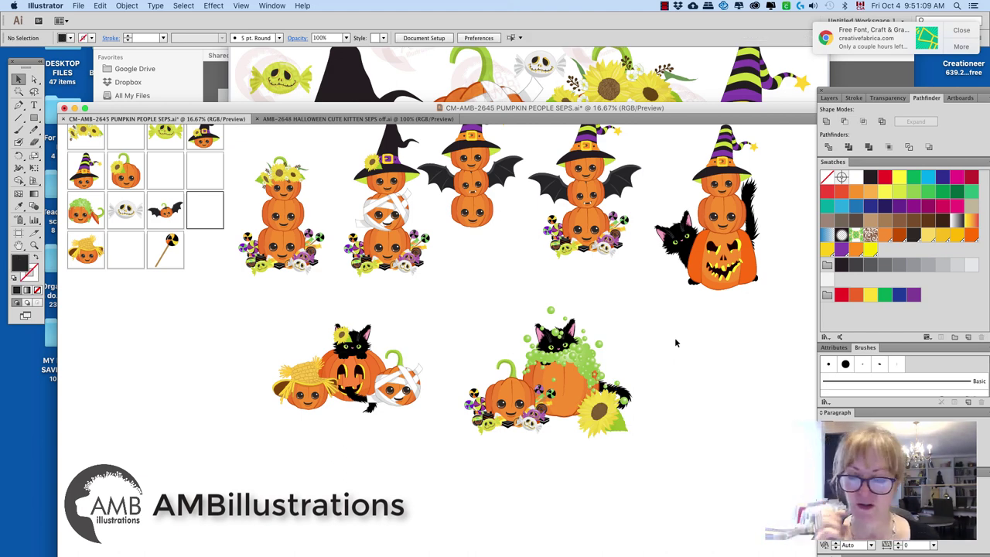
drag(603, 409, 612, 400)
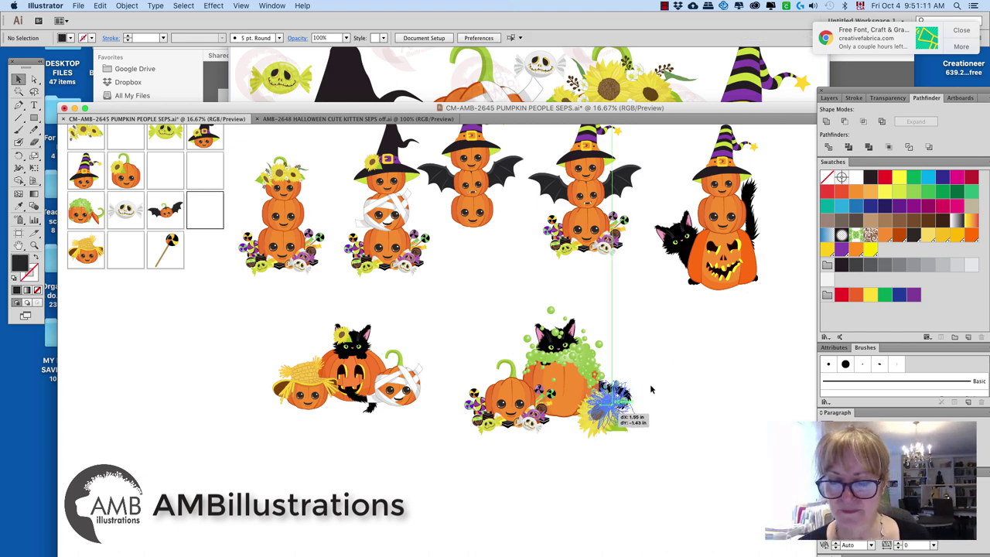
click(662, 403)
click(313, 395)
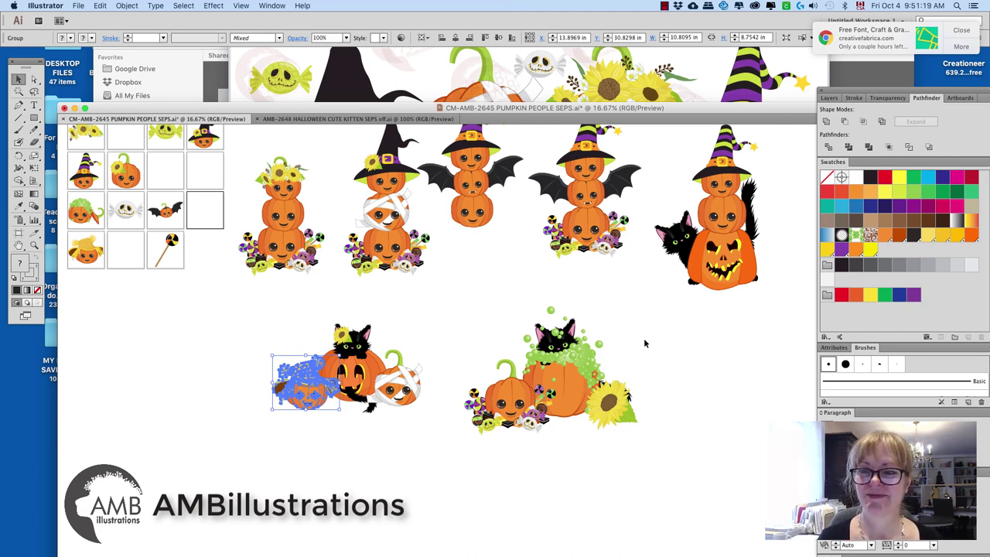
click(664, 6)
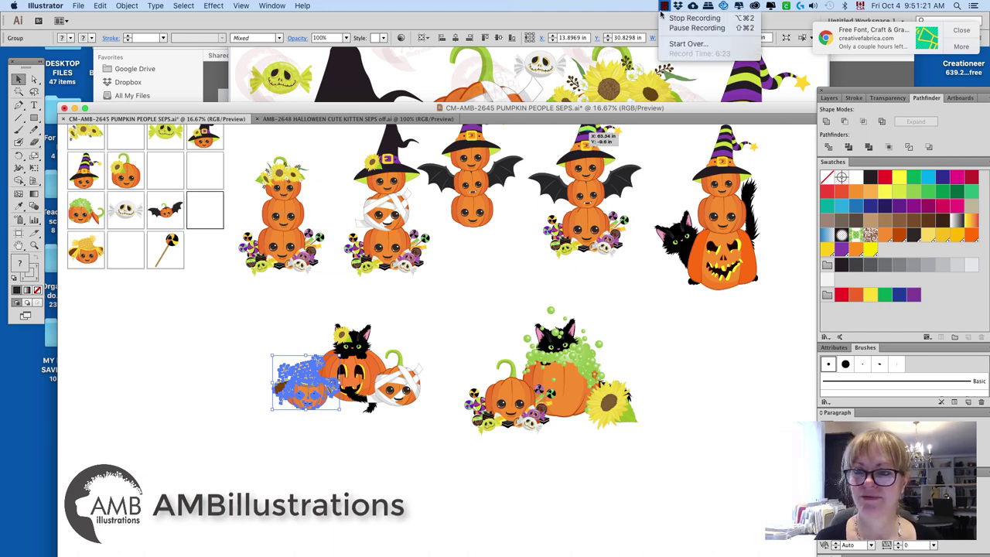